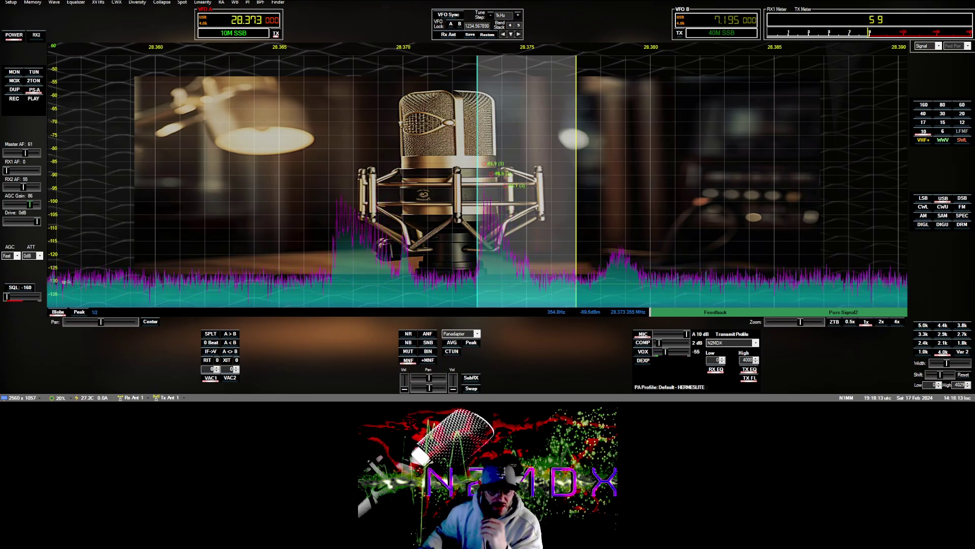
Open the general Appearance settings in Setup, and view the skins folder and the list of installed skins.
key("alt+Tab")
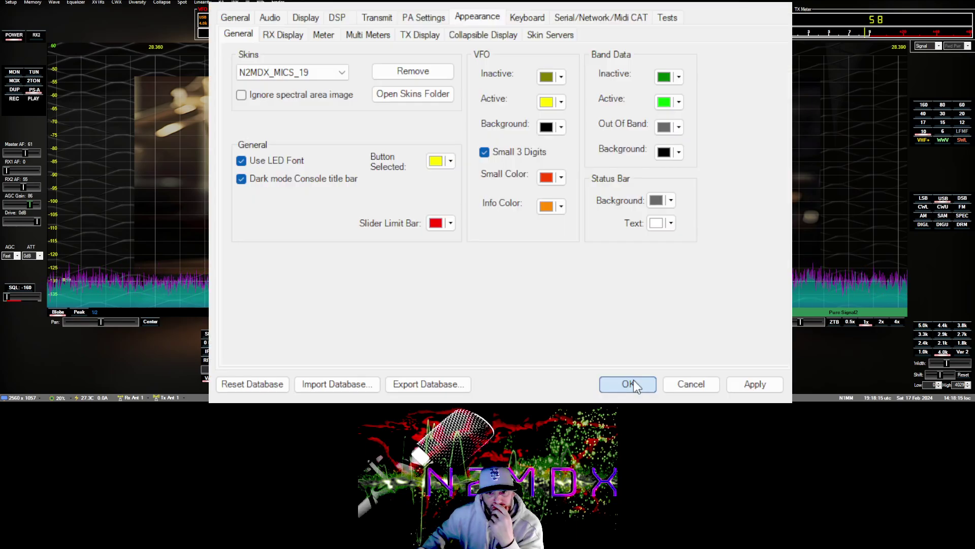
left_click(633, 381)
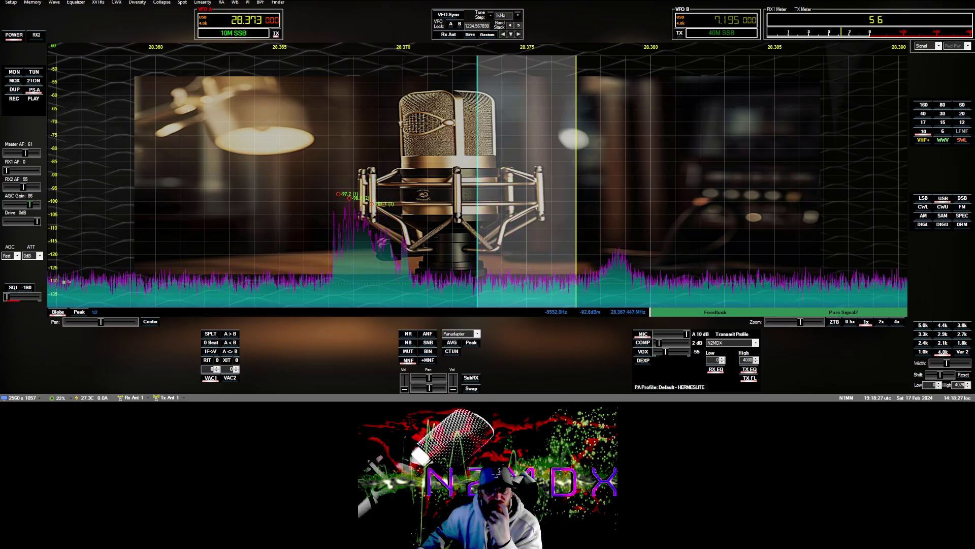
key("alt+Tab")
left_click(11, 2)
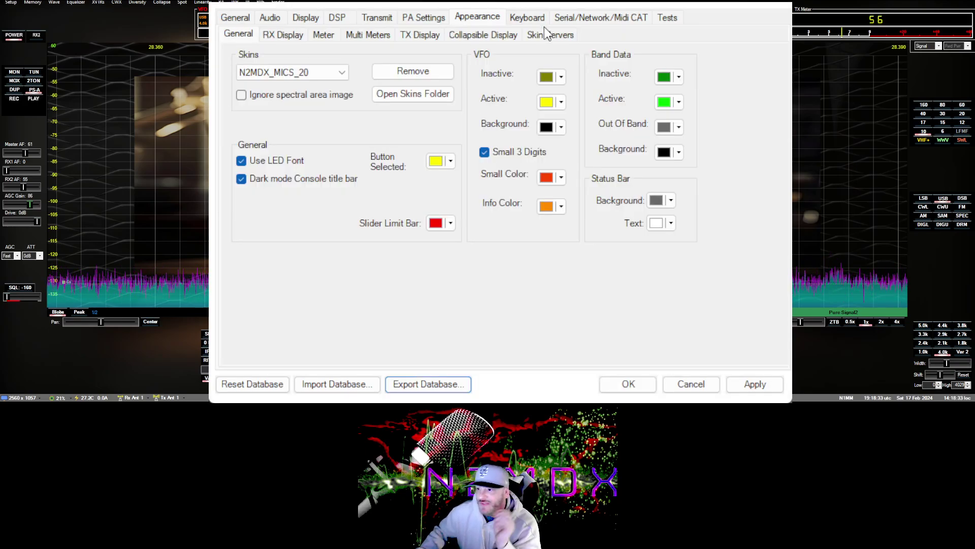
left_click(475, 18)
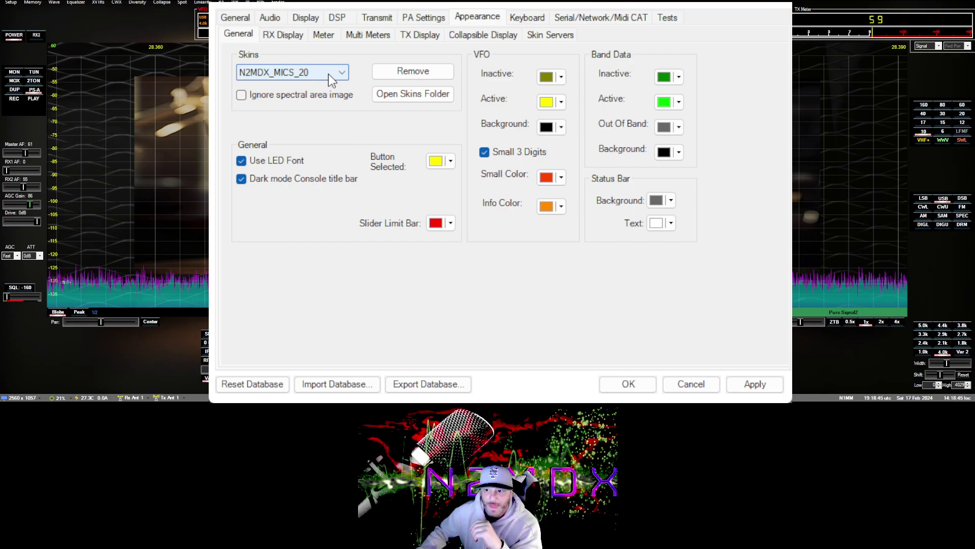
left_click(413, 94)
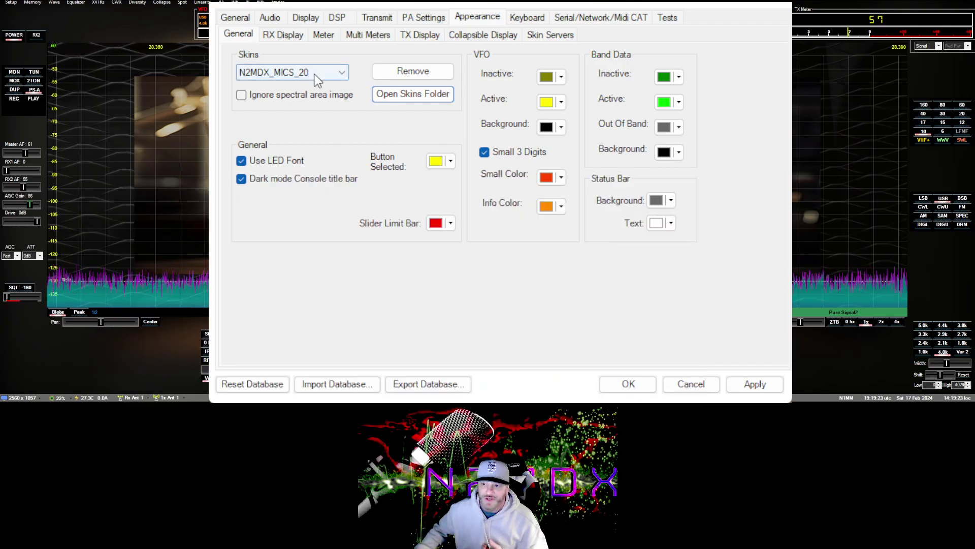
left_click(318, 74)
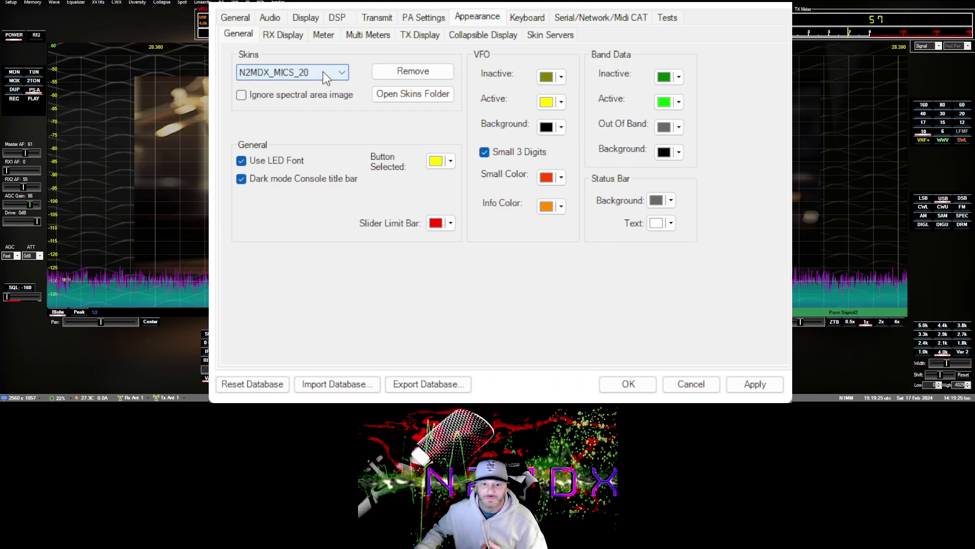
Load the skins offered by the skin server "DH1KLM's big collection".
left_click(554, 35)
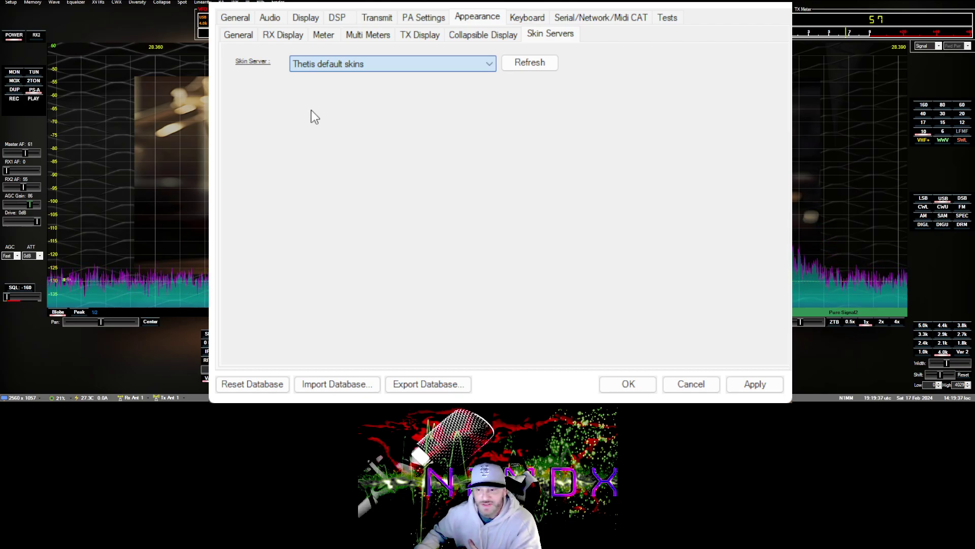
key("Down")
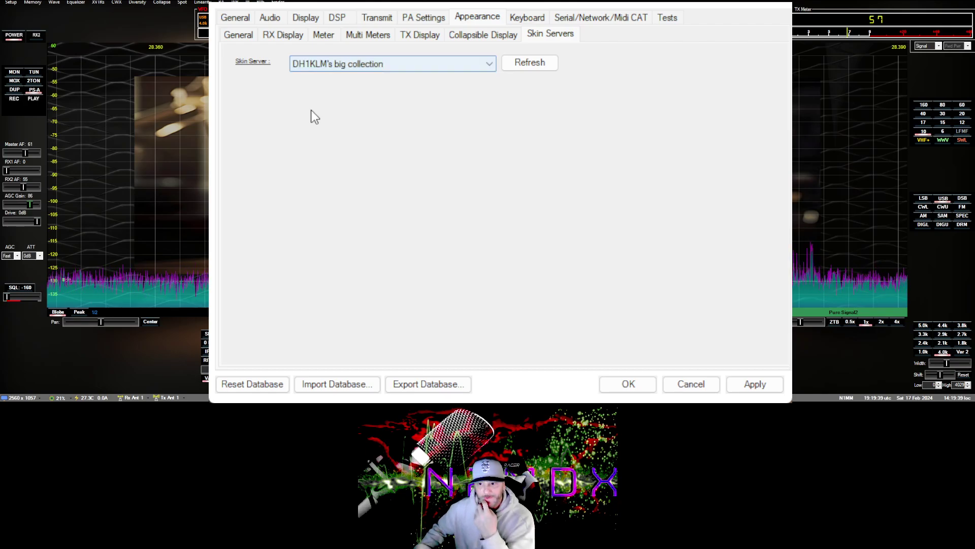
left_click(520, 63)
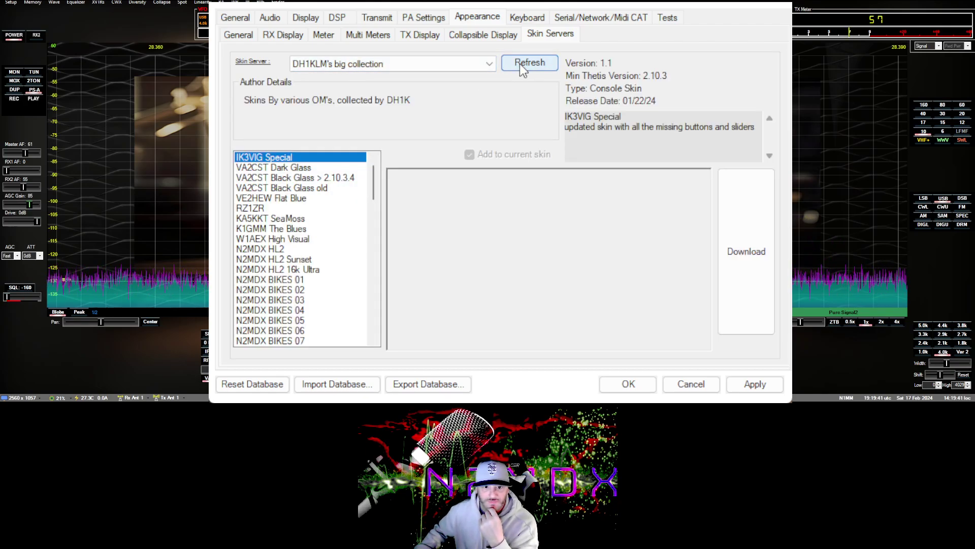
Look through the whole list of downloadable skins in the collection and close Setup.
scroll(308, 234, "down", 4)
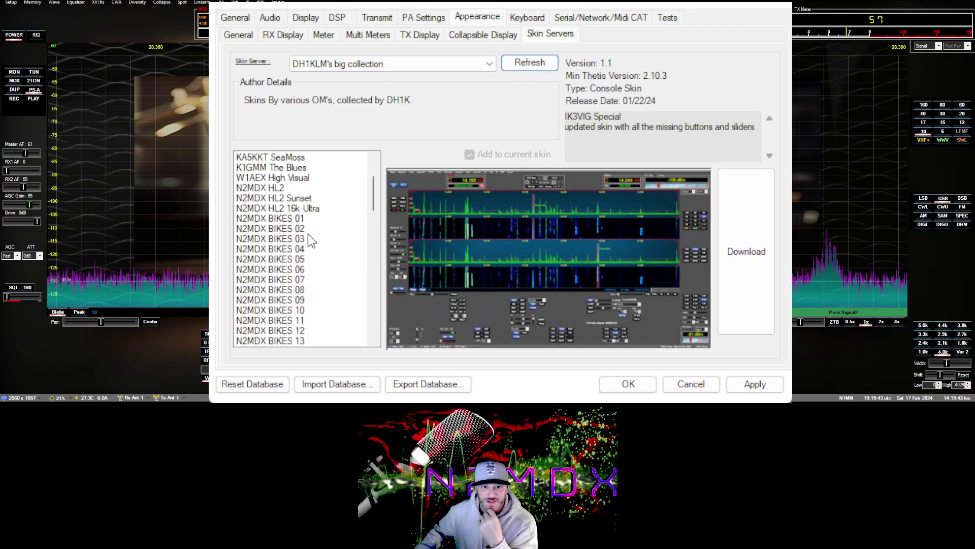
scroll(308, 234, "down", 8)
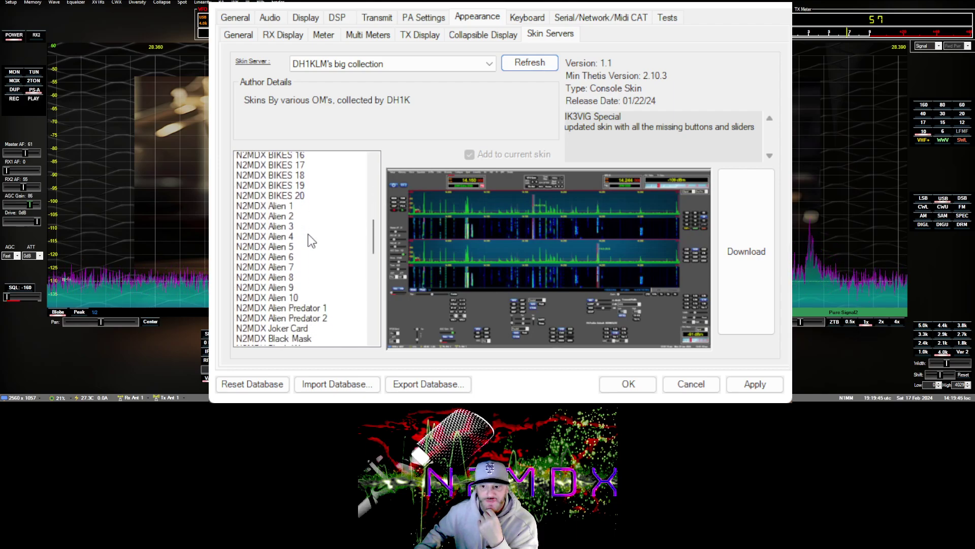
scroll(308, 233, "down", 7)
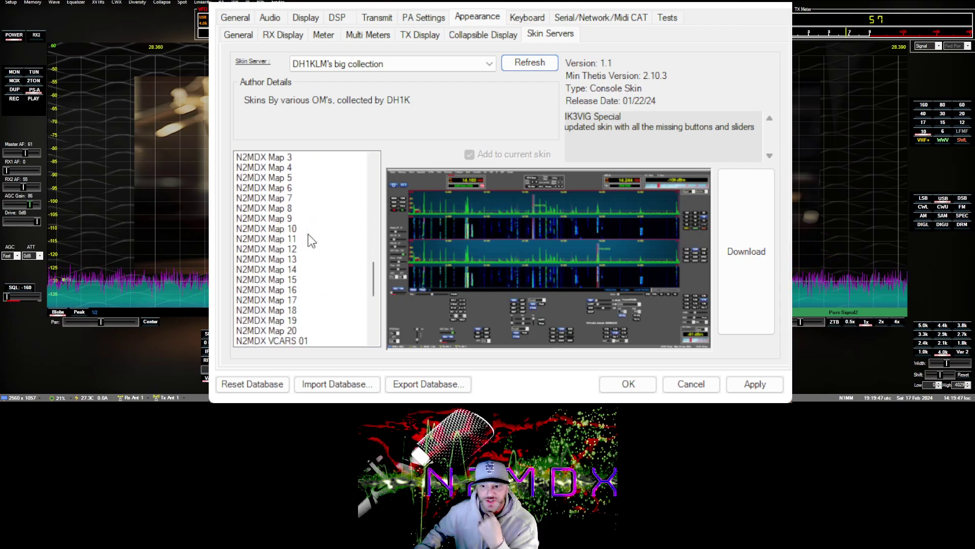
scroll(308, 234, "down", 6)
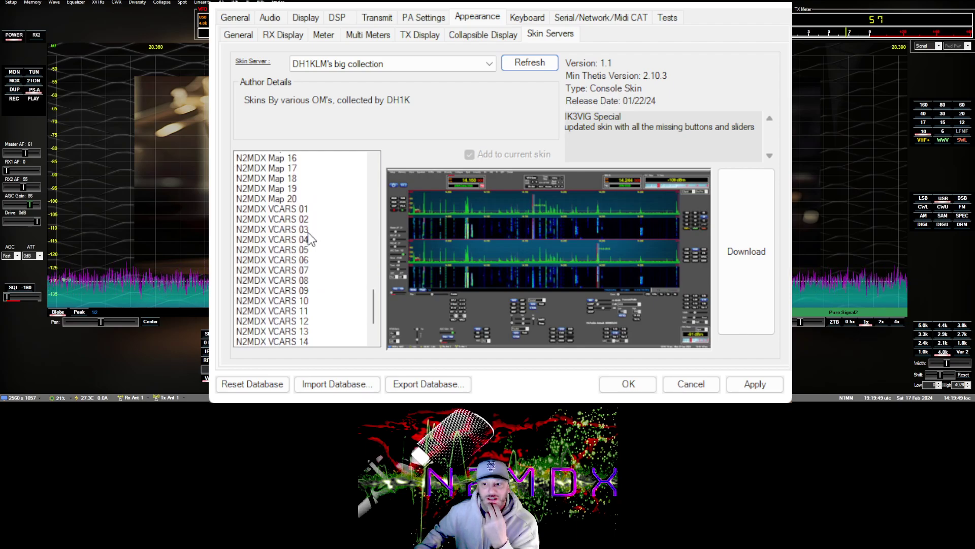
scroll(310, 235, "down", 1)
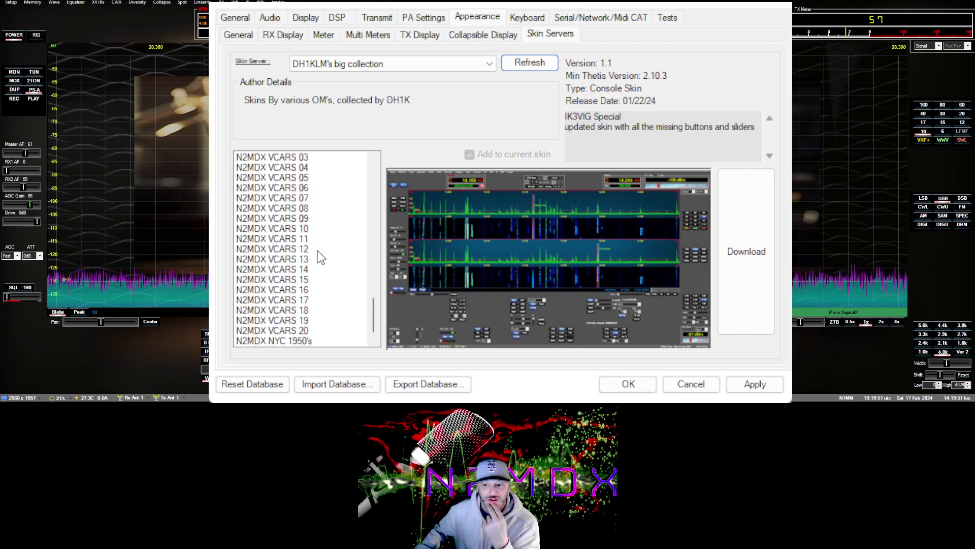
left_click_drag(376, 316, 388, 174)
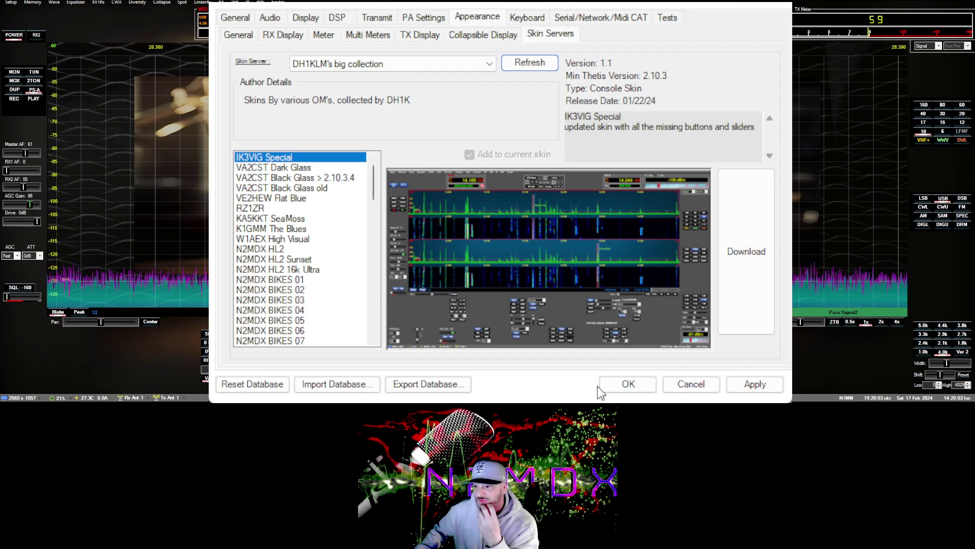
left_click(631, 386)
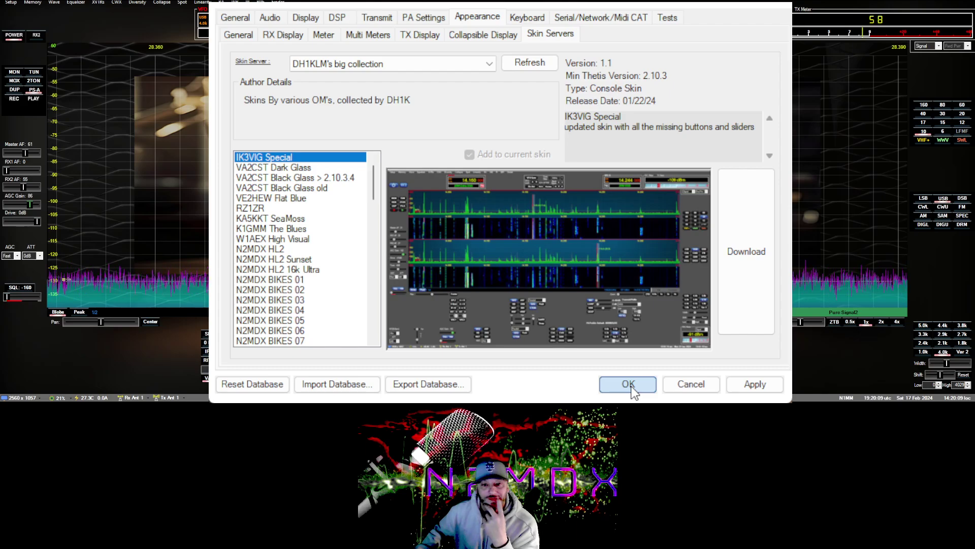
left_click(631, 385)
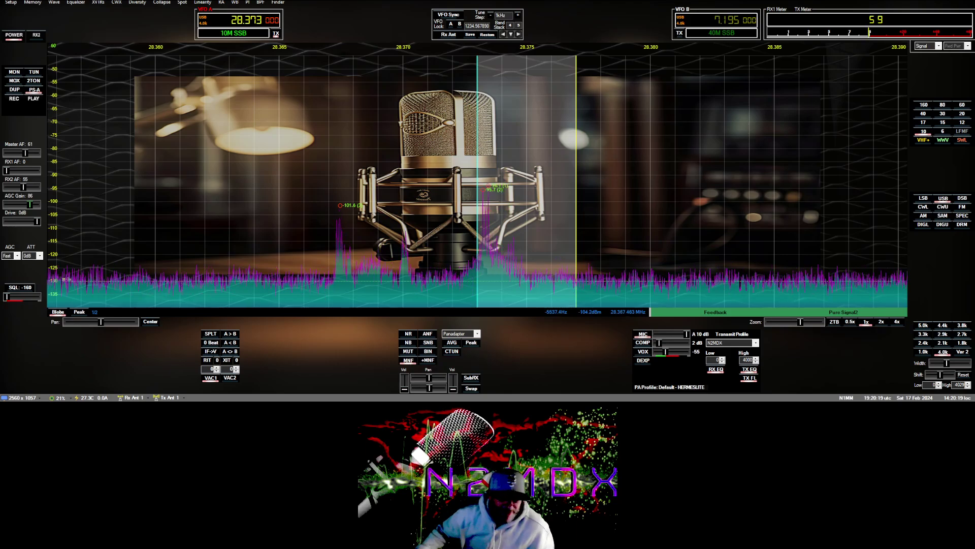
Reopen Setup at the RX Display appearance settings and tune VFO A to 28.367 MHz.
key("alt+Tab")
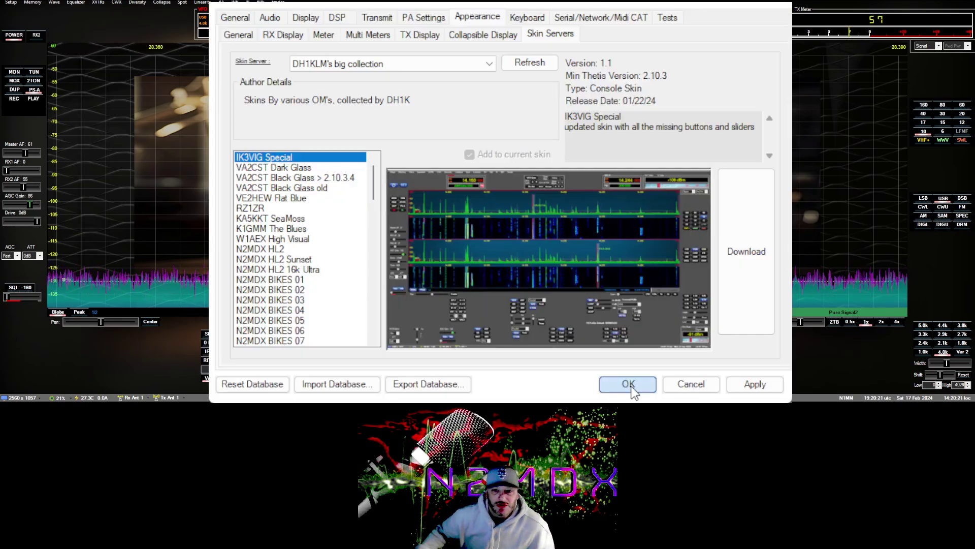
left_click(11, 2)
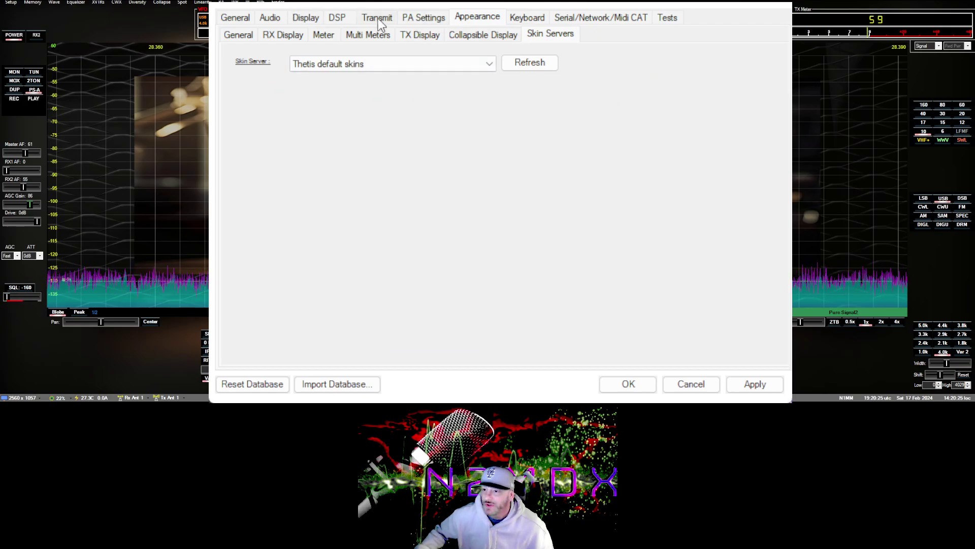
left_click(309, 17)
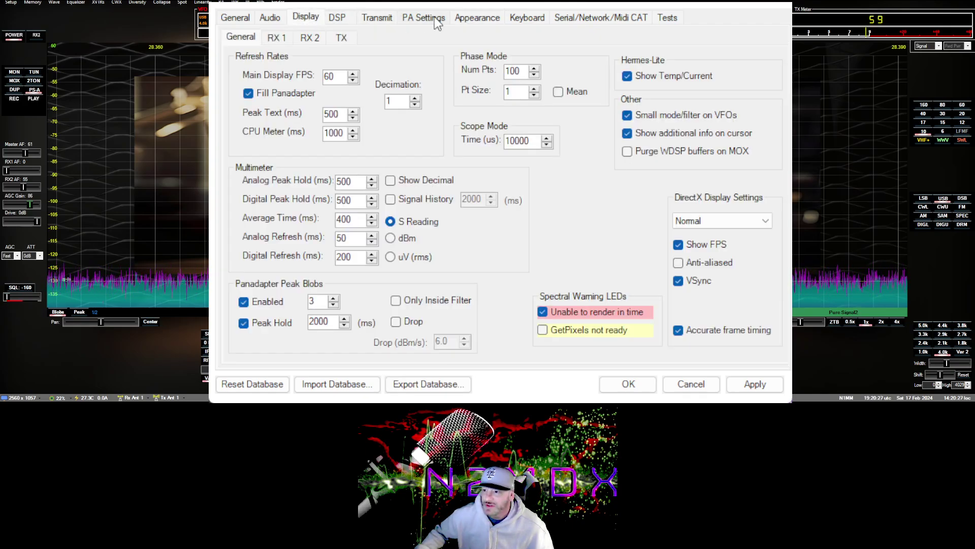
left_click(474, 17)
left_click(282, 35)
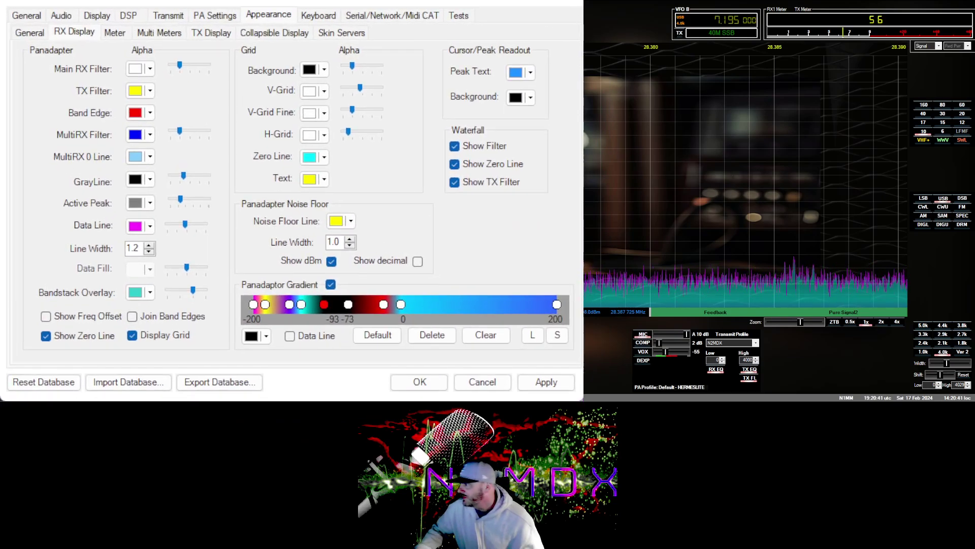
scroll(746, 178, "down", 4)
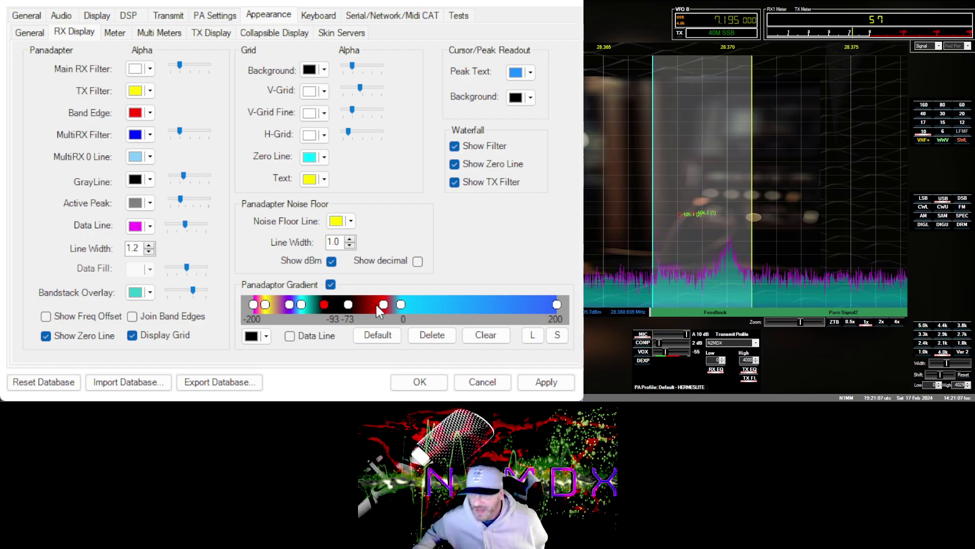
Try the panadapter gradient on the data line, turn it off again, and set the Data Line colour to dark orange.
left_click(315, 340)
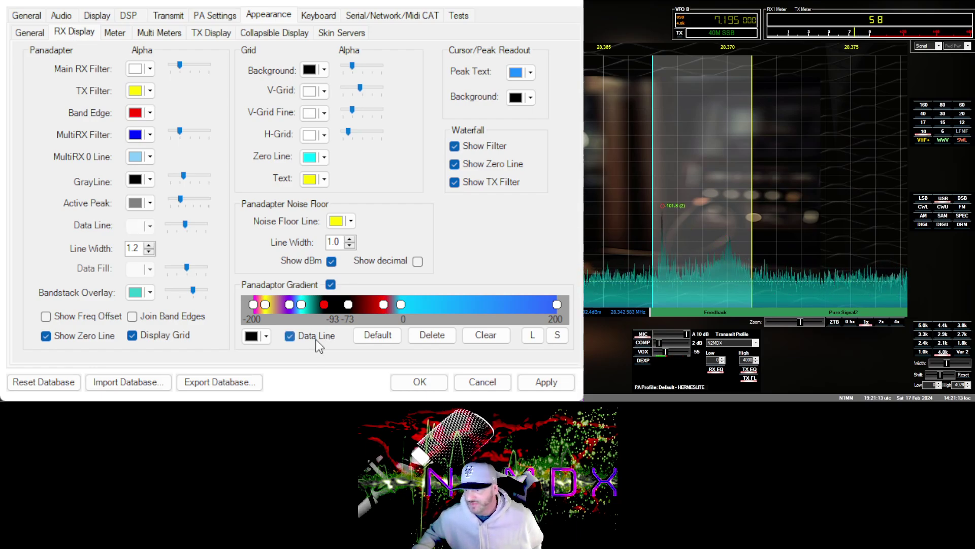
left_click(316, 339)
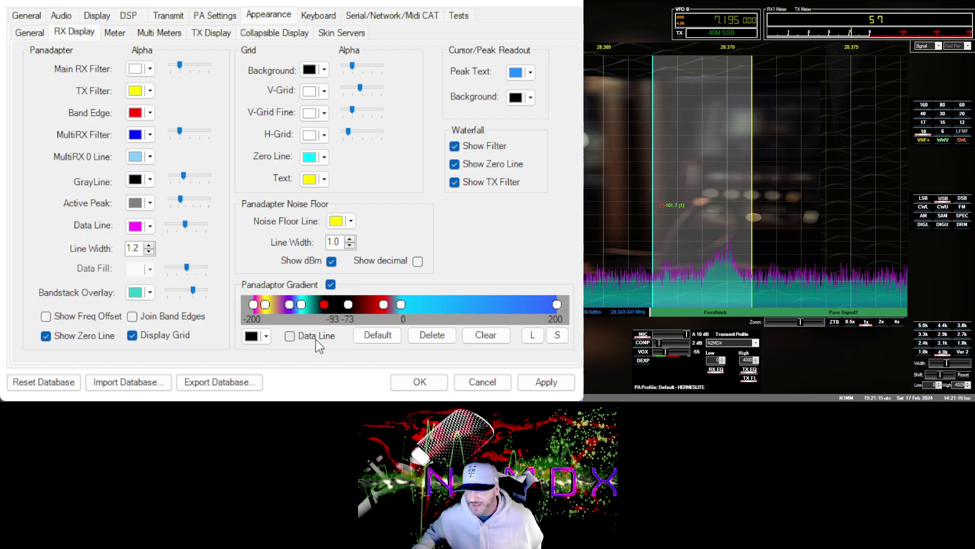
left_click(151, 227)
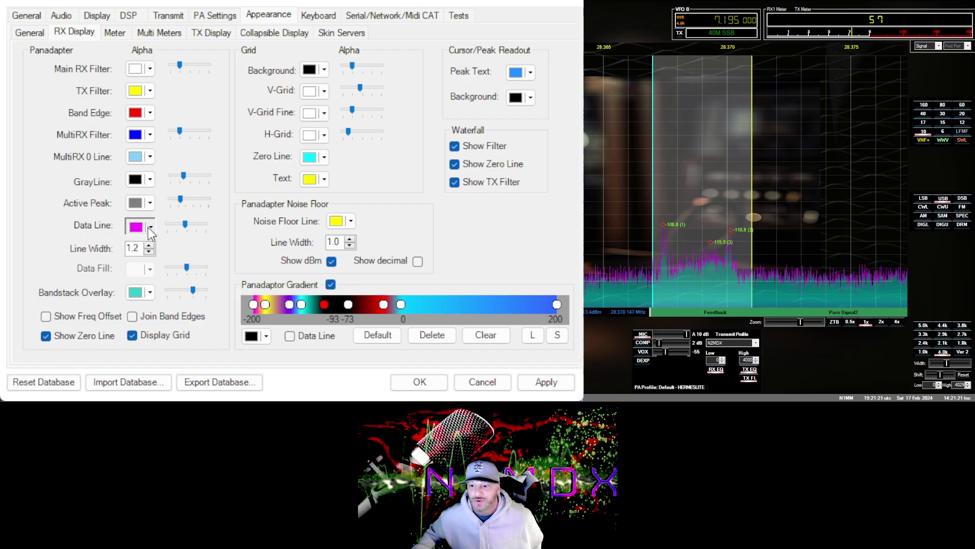
left_click(171, 292)
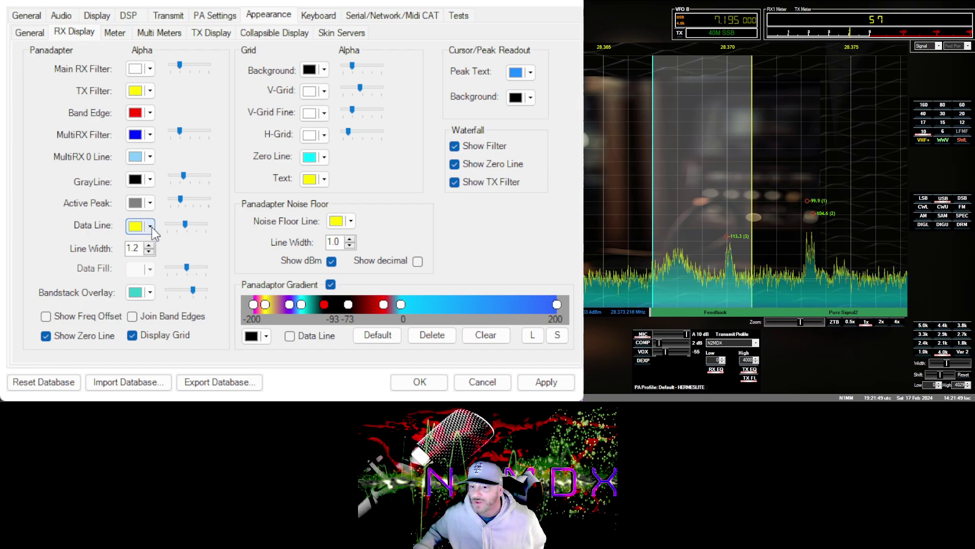
left_click(152, 275)
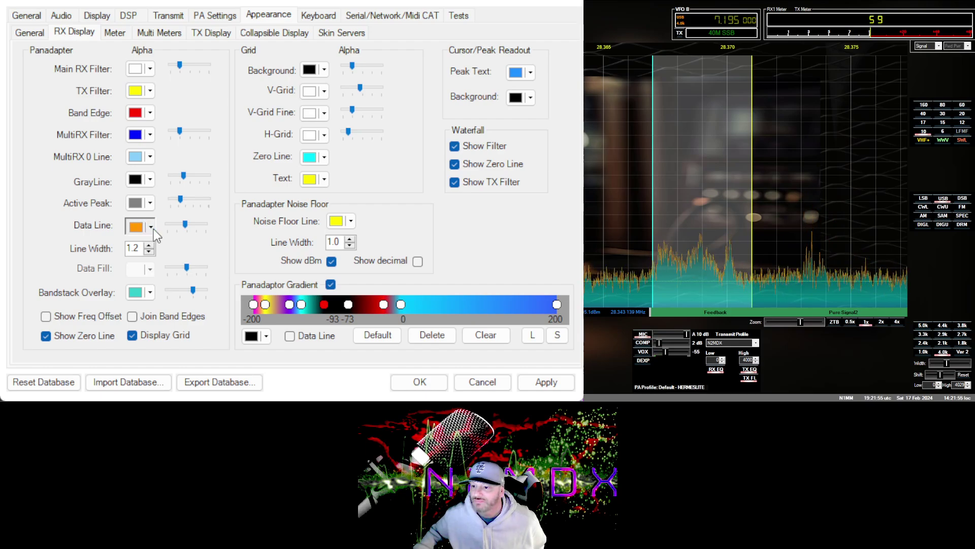
left_click(154, 261)
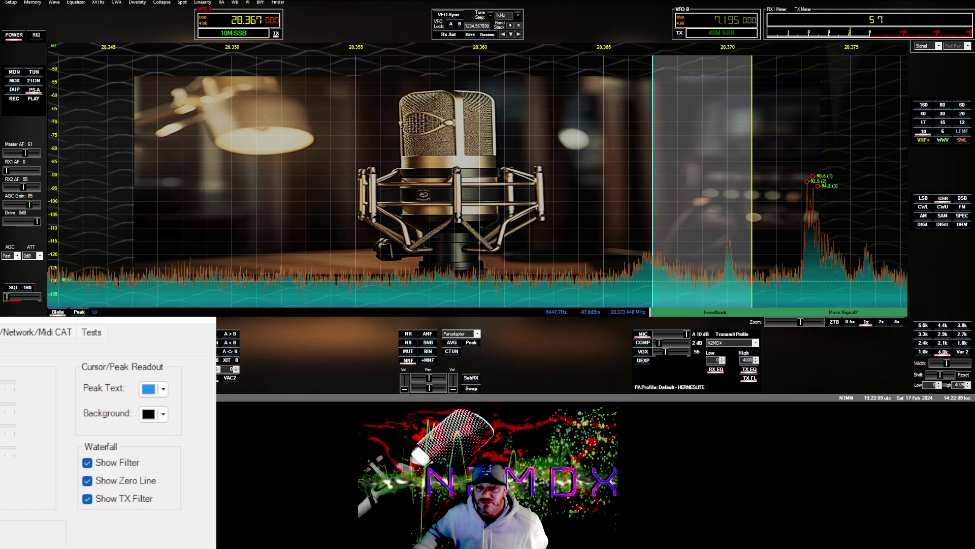
left_click_drag(141, 318, 508, 1)
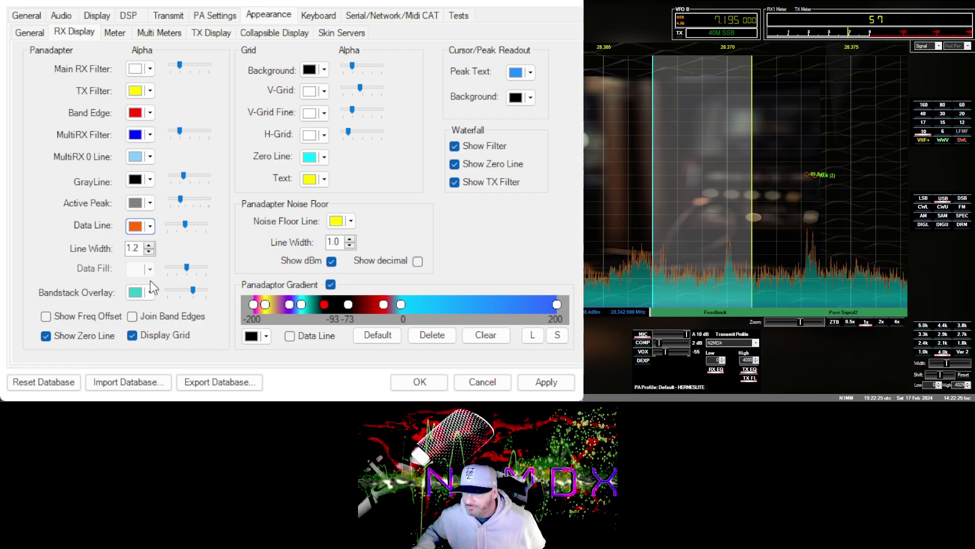
Change the cyan stop of the panadapter gradient, between the purple and black stops, to black.
left_click(302, 304)
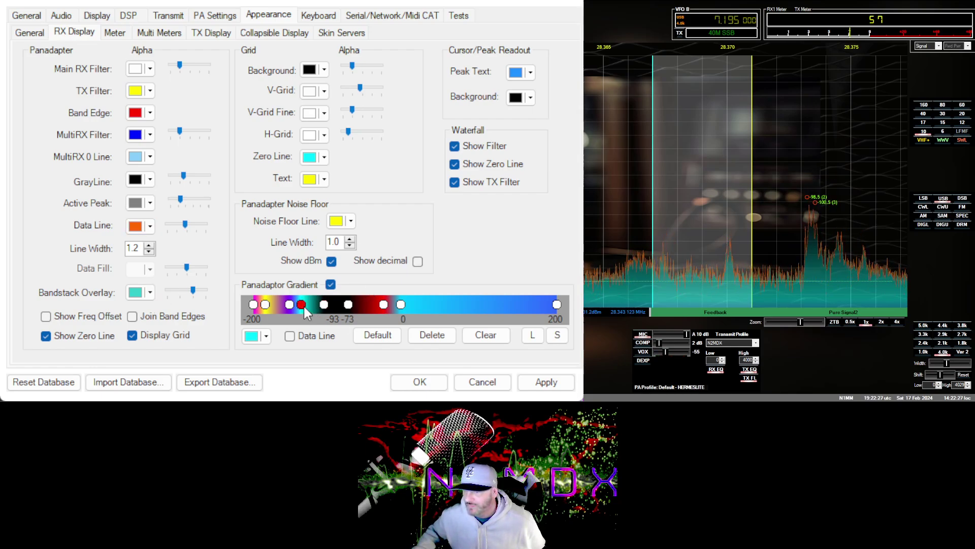
left_click(267, 337)
left_click(252, 353)
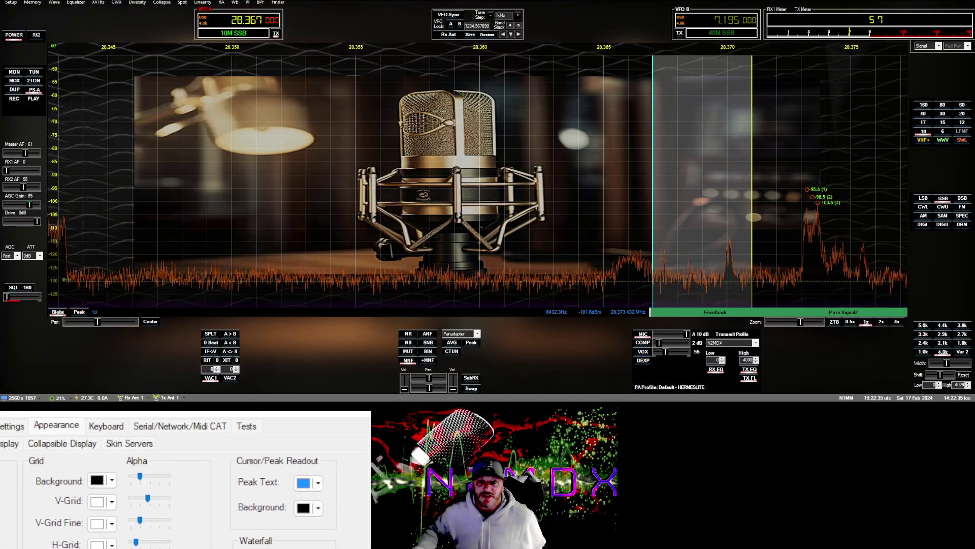
left_click_drag(80, 411, 292, 1)
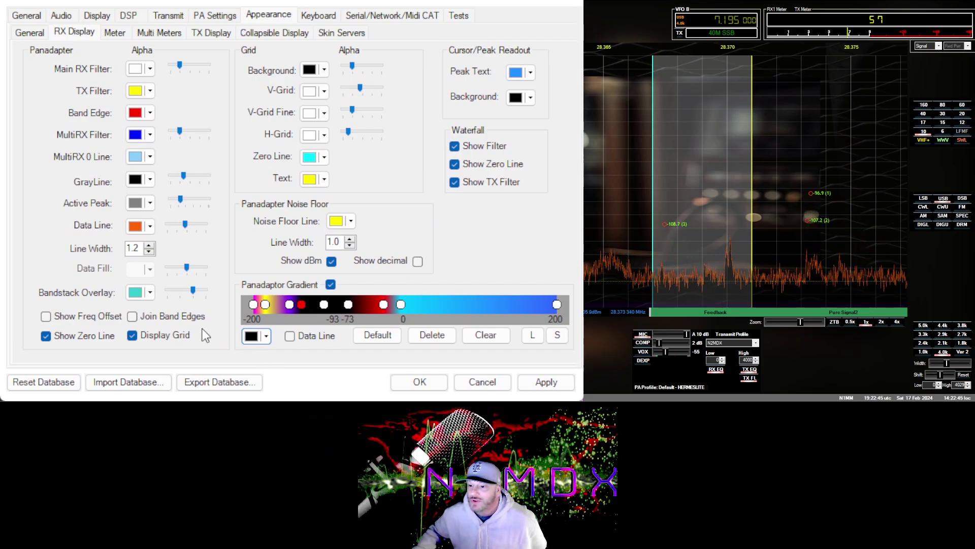
Try adjusting the Data Fill alpha, and set the selected panadapter gradient stop to gray.
left_click(189, 269)
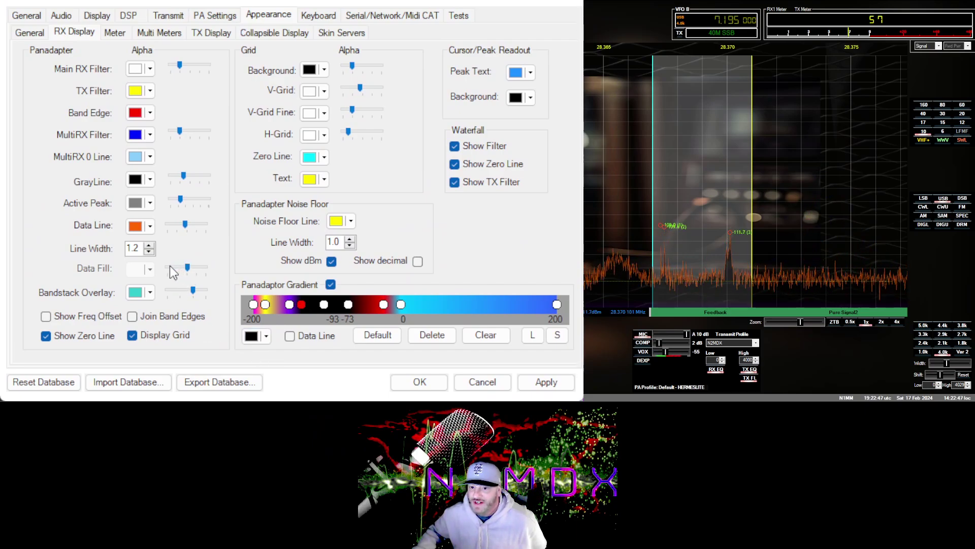
mouse_move(188, 267)
left_mouse_down()
mouse_move(174, 267)
mouse_move(220, 263)
mouse_move(187, 266)
left_mouse_up()
left_click(259, 338)
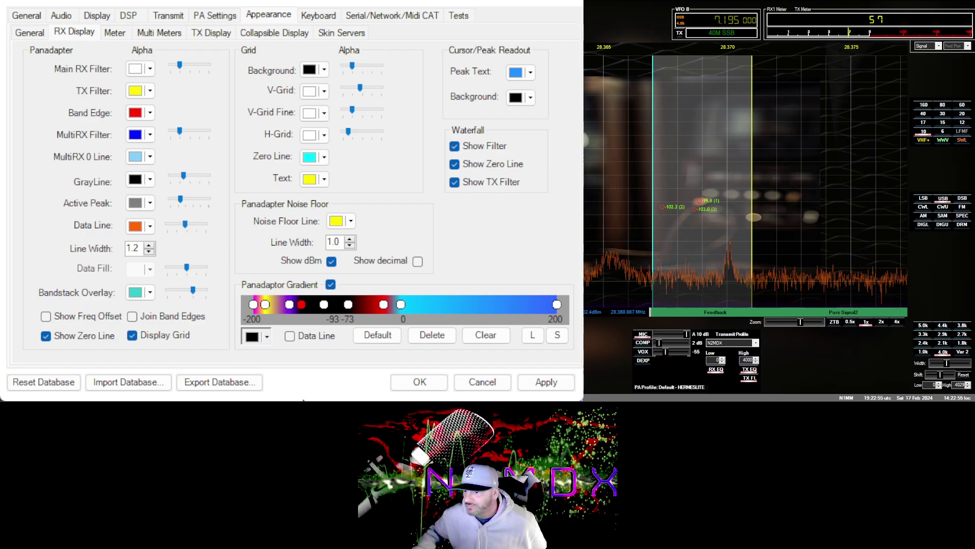
left_click(353, 371)
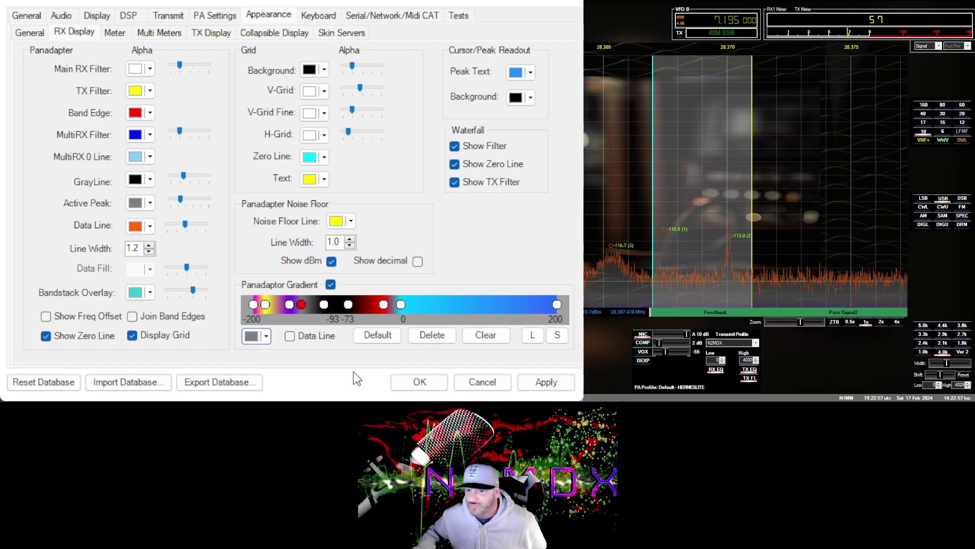
Raise the Data Fill alpha slightly and set the black gradient stop next to the gray one to red.
left_click(187, 267)
left_click_drag(195, 274, 195, 274)
left_click(324, 304)
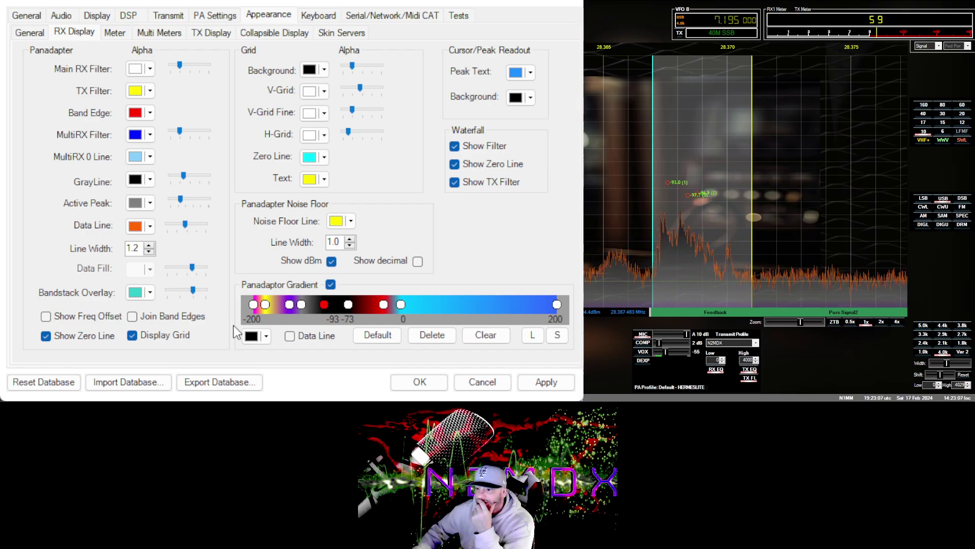
left_click(254, 385)
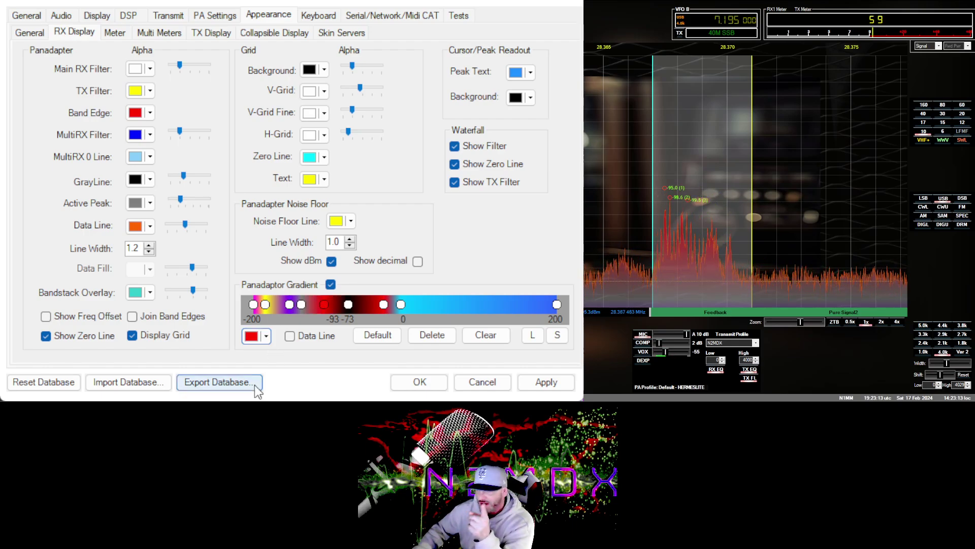
Try higher Data Fill alpha levels and bring the level back to just above the middle of its range.
left_click_drag(193, 270, 199, 270)
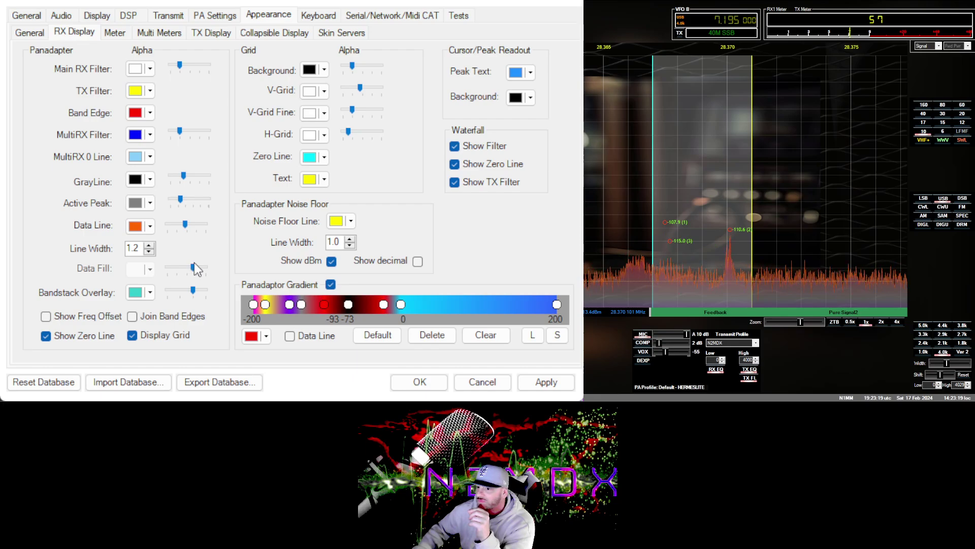
left_click(193, 268)
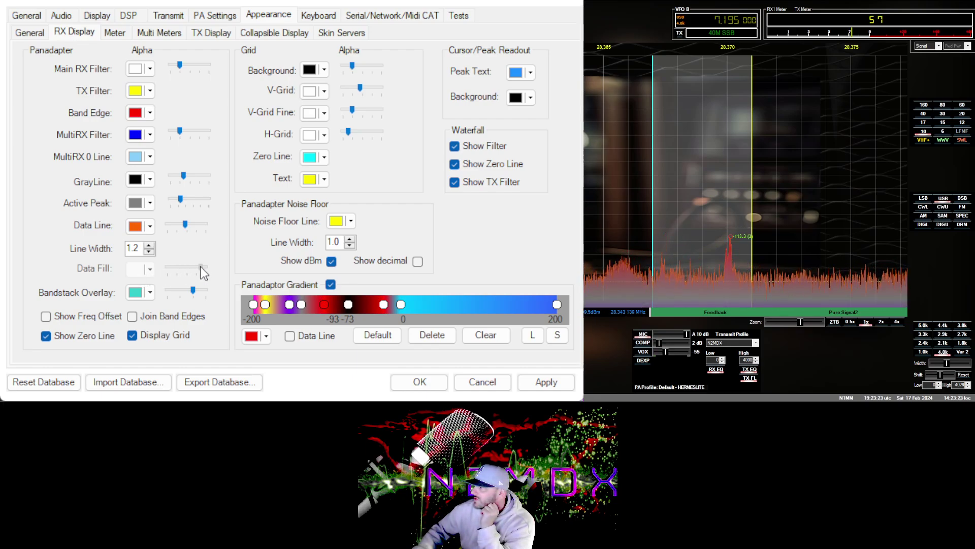
left_click_drag(201, 267, 185, 268)
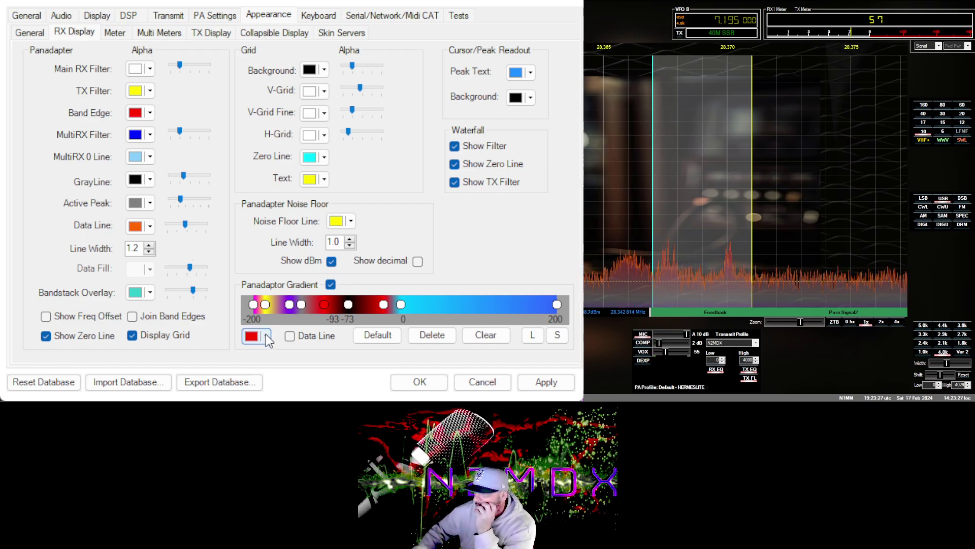
Try black, red, magenta and orange on the gray gradient stop beside the purple one, and set it to dark gray.
left_click(290, 304)
left_click(301, 304)
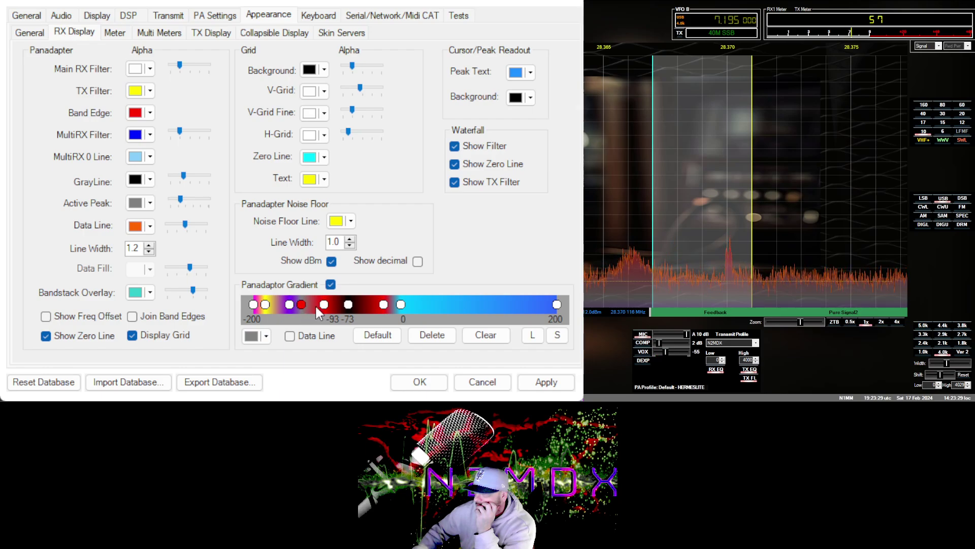
left_click(324, 305)
left_click(301, 304)
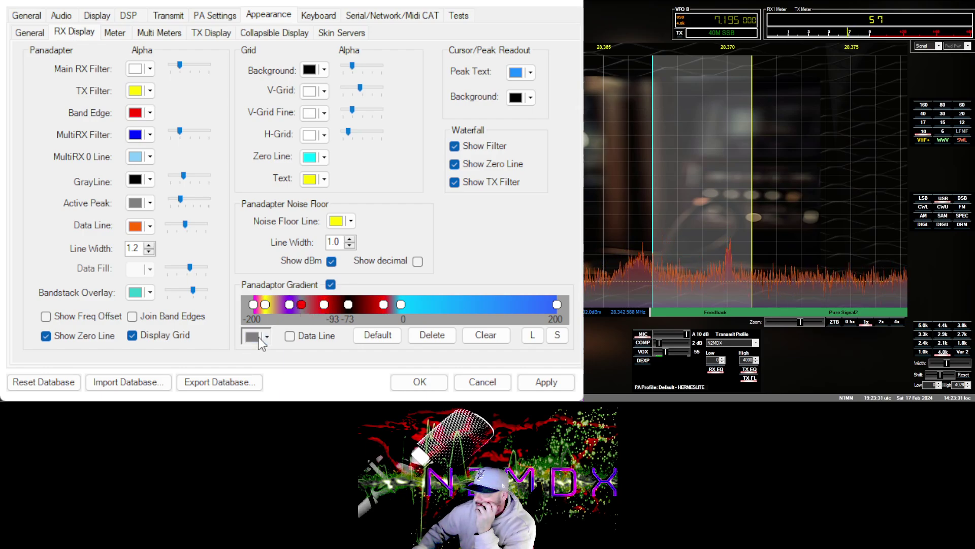
left_click(256, 354)
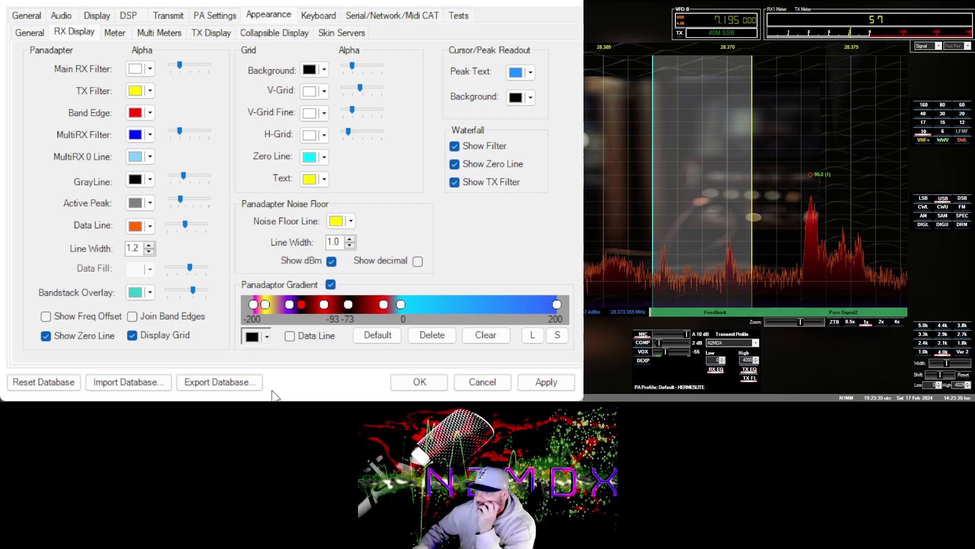
left_click(257, 386)
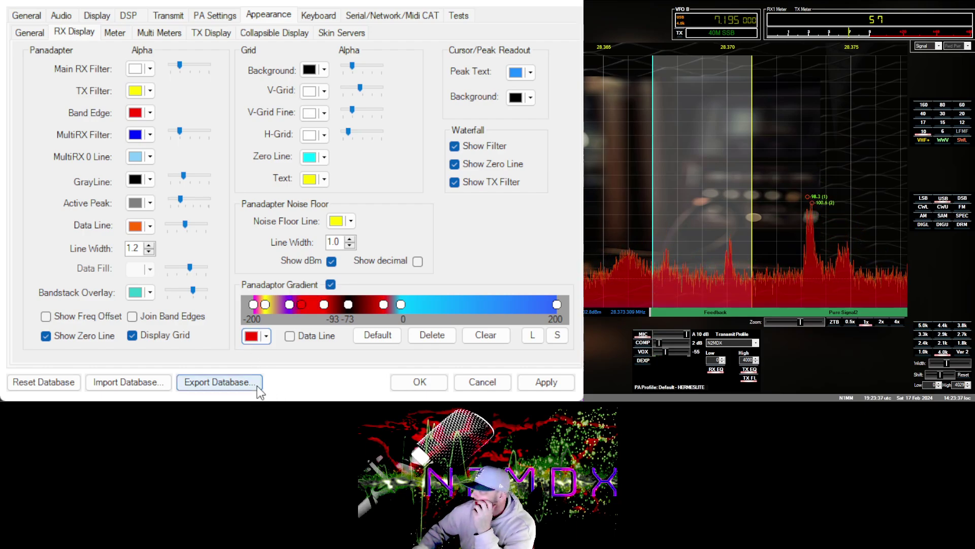
left_click(258, 384)
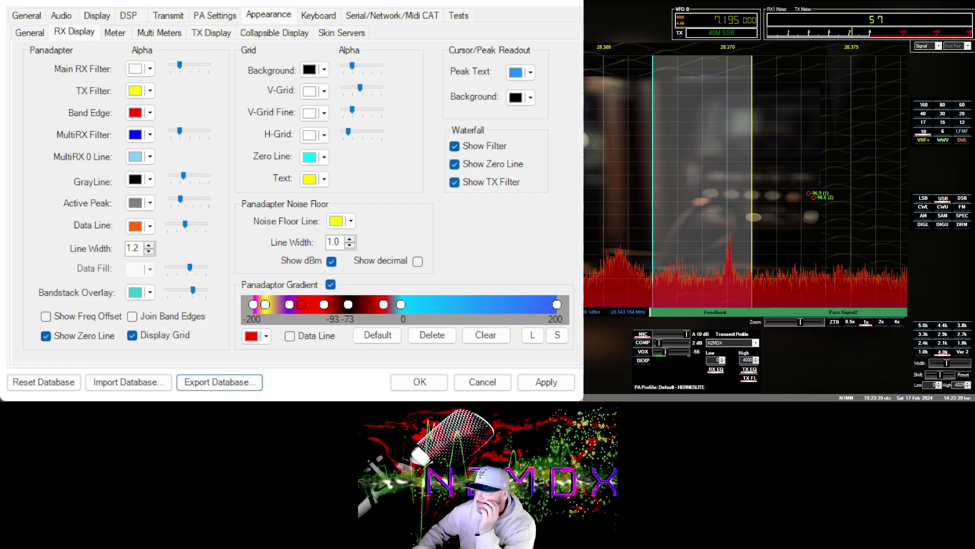
left_click(257, 337)
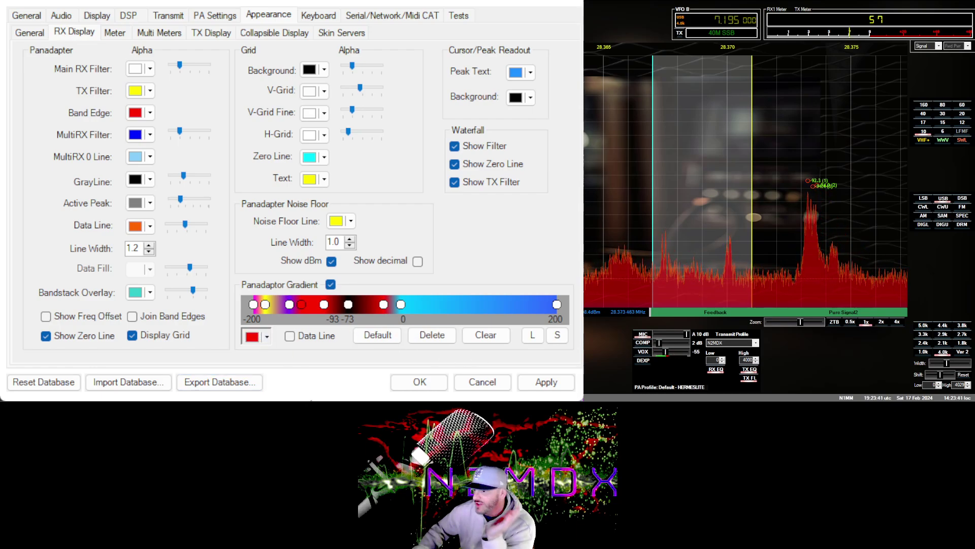
left_click(253, 399)
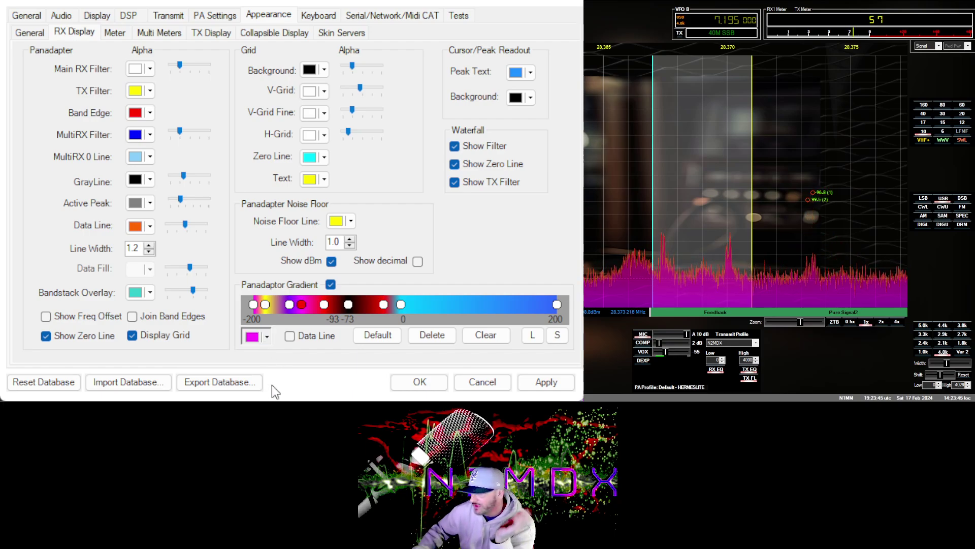
key("Down")
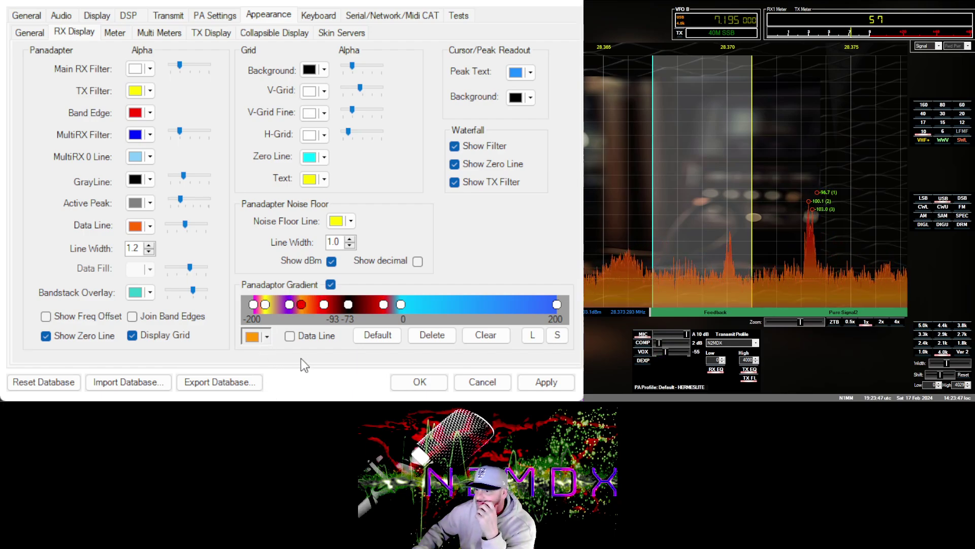
key("Down")
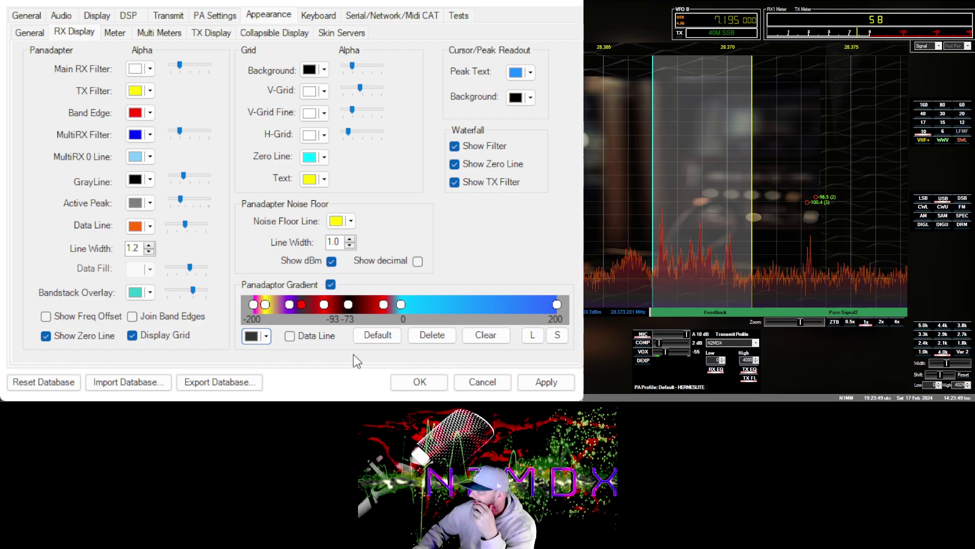
Set the purple gradient stop to yellow and raise the Data Fill alpha to near its maximum.
left_click(290, 304)
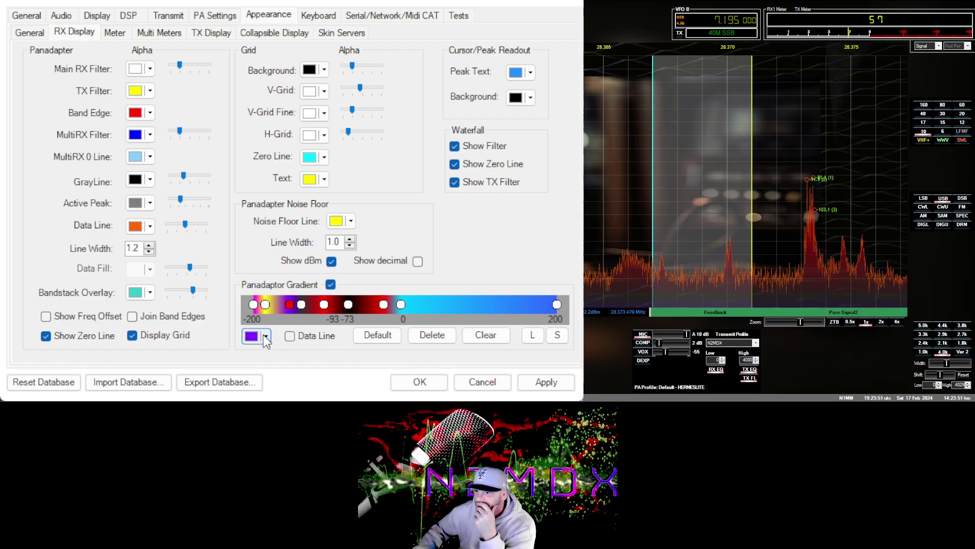
left_click(282, 397)
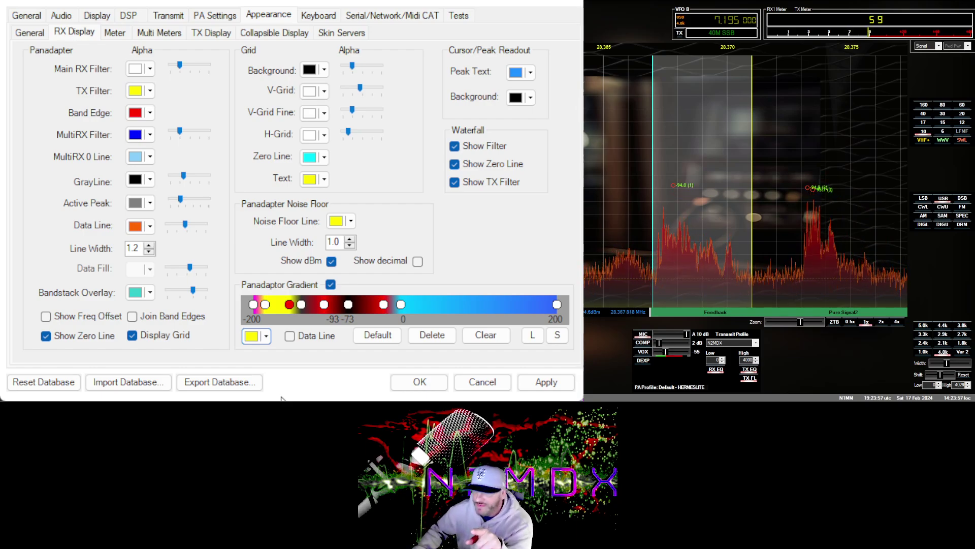
left_click_drag(192, 268, 205, 269)
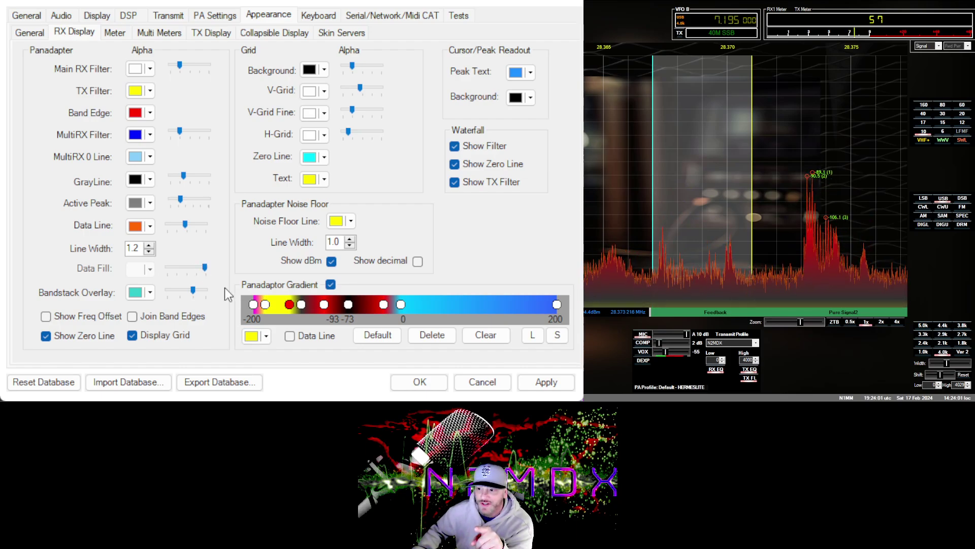
Try red, green, white and black on the selected gradient stop, and set it to cyan.
left_click(254, 336)
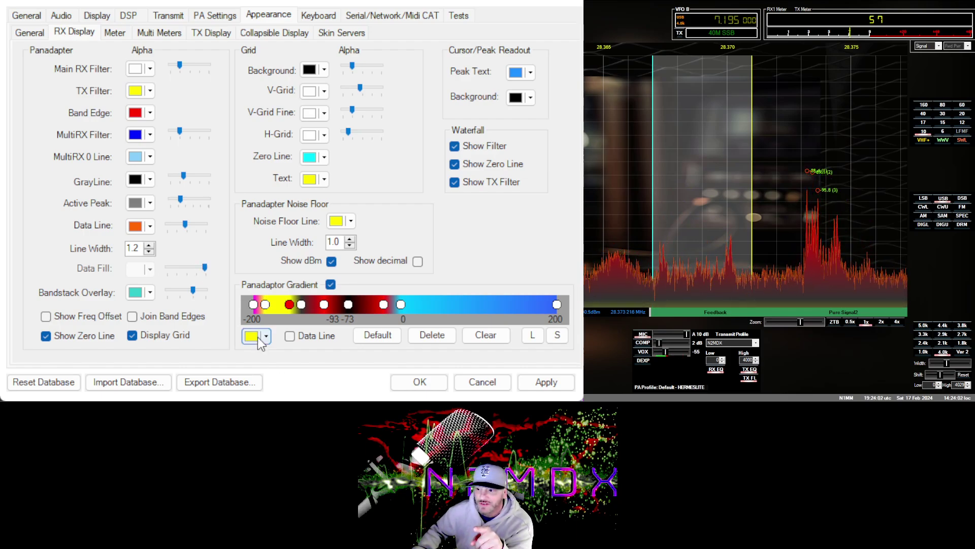
left_click(254, 385)
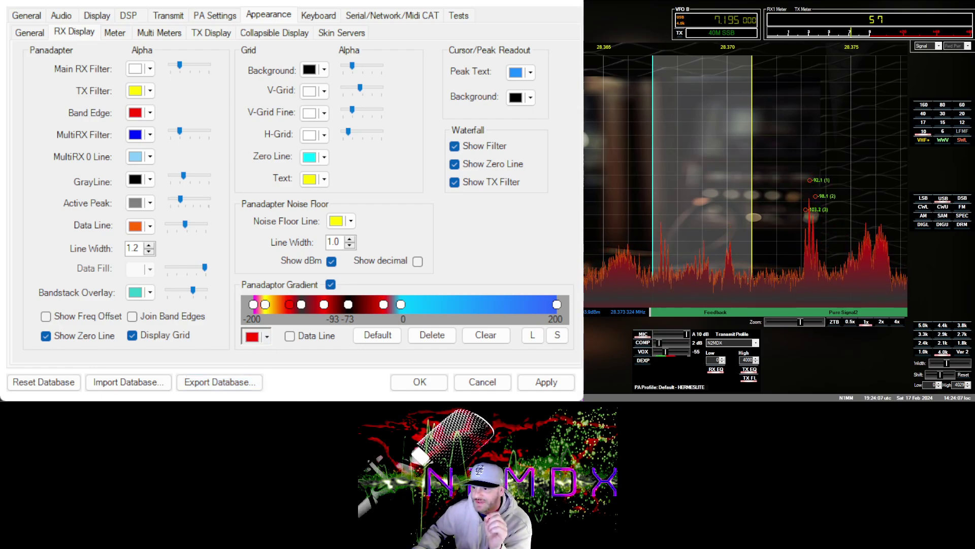
left_click(300, 398)
left_click(254, 340)
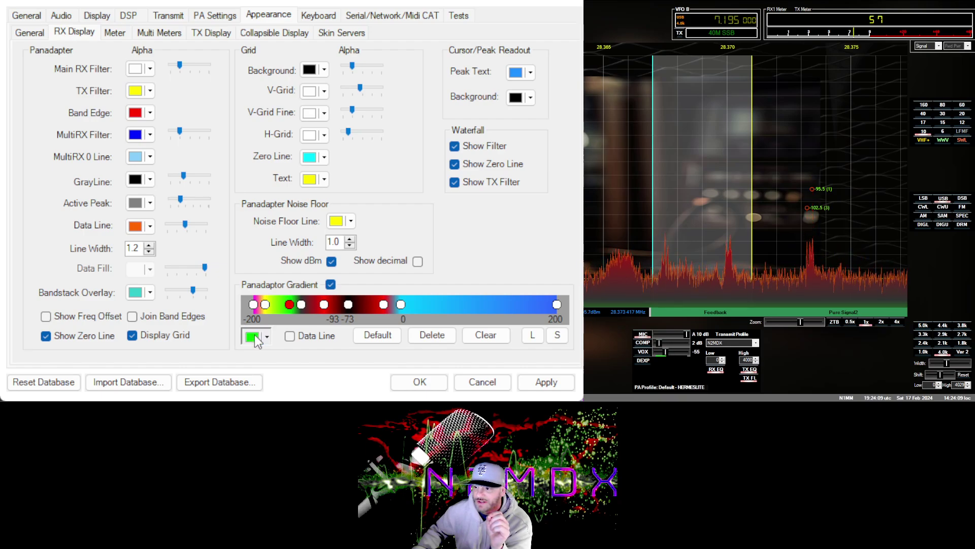
key("Left")
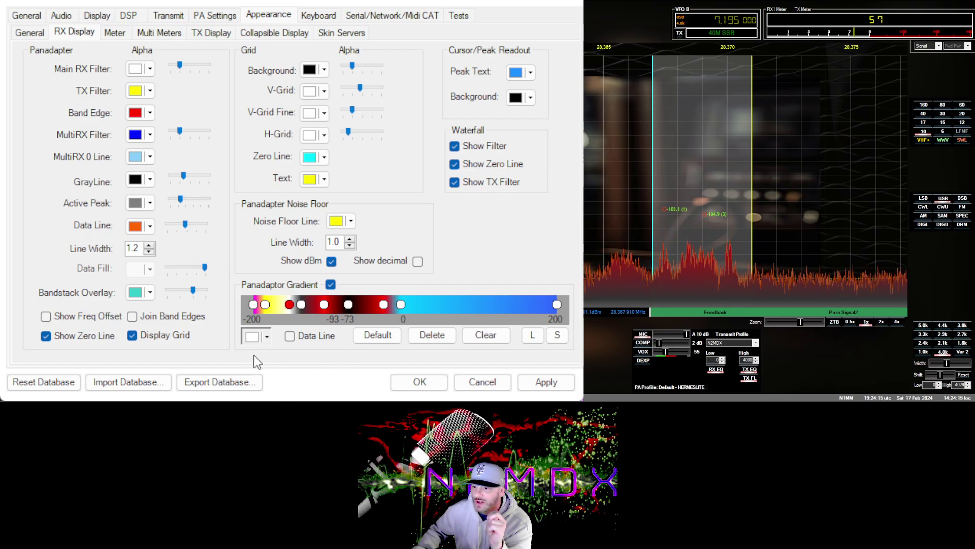
key("Left")
left_click(260, 334)
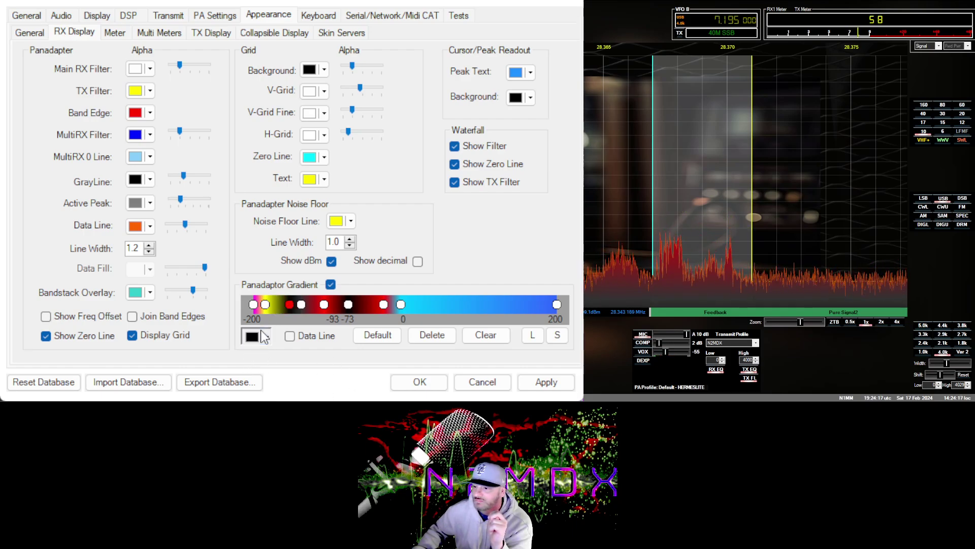
key("Right")
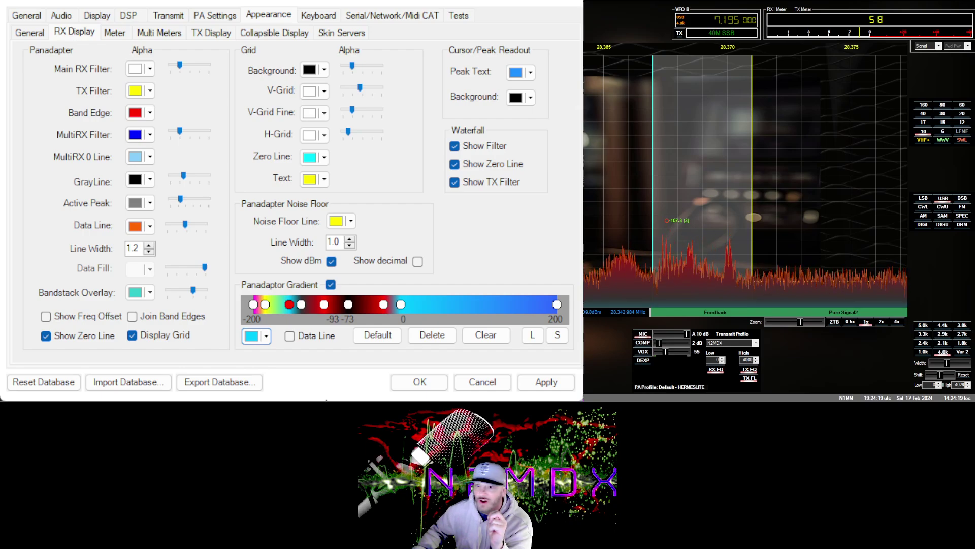
Try lower Bandstack Overlay and Data Fill alpha levels, and return both to about their previous positions.
left_click(194, 290)
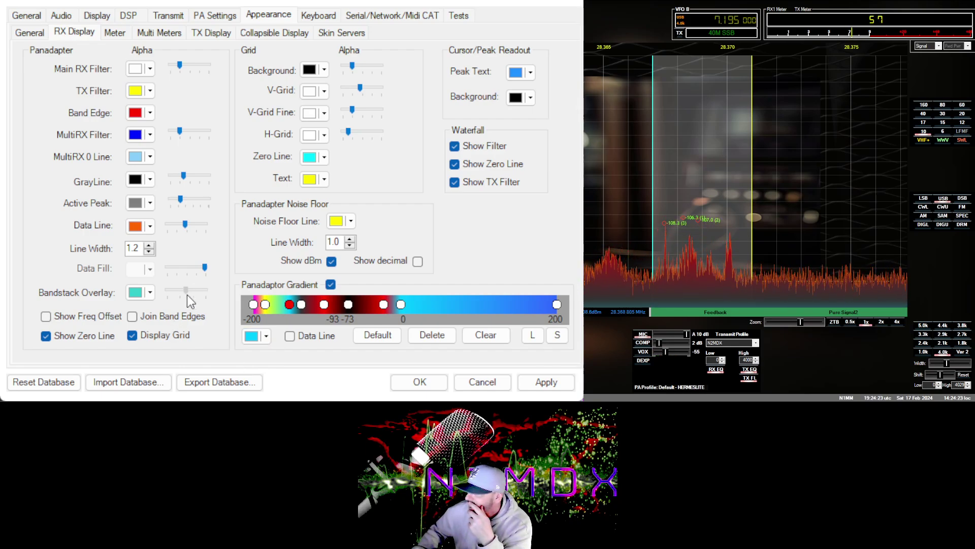
mouse_move(205, 268)
left_mouse_down()
mouse_move(185, 269)
mouse_move(200, 269)
left_mouse_up()
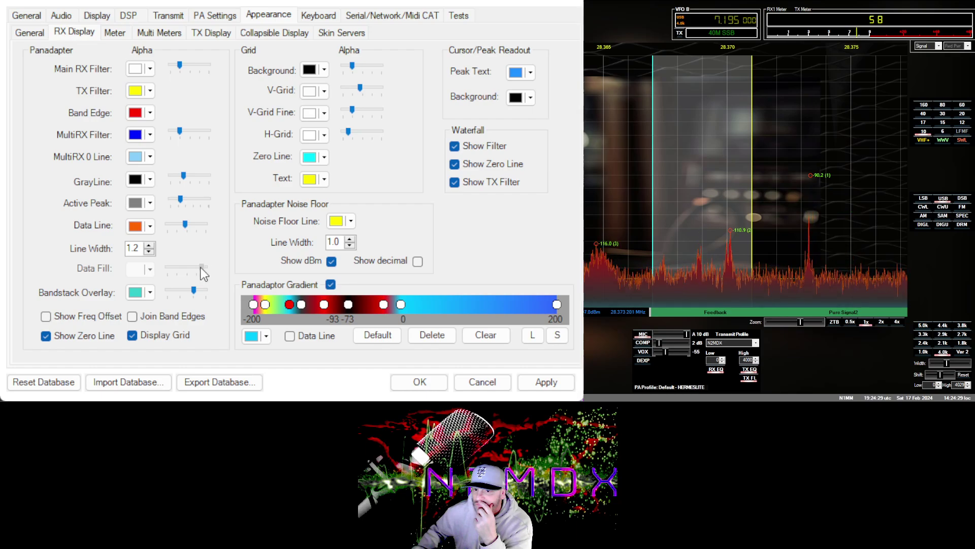
Try red and white on the yellow gradient stop near the -200 end, and set it to blue.
left_click(264, 305)
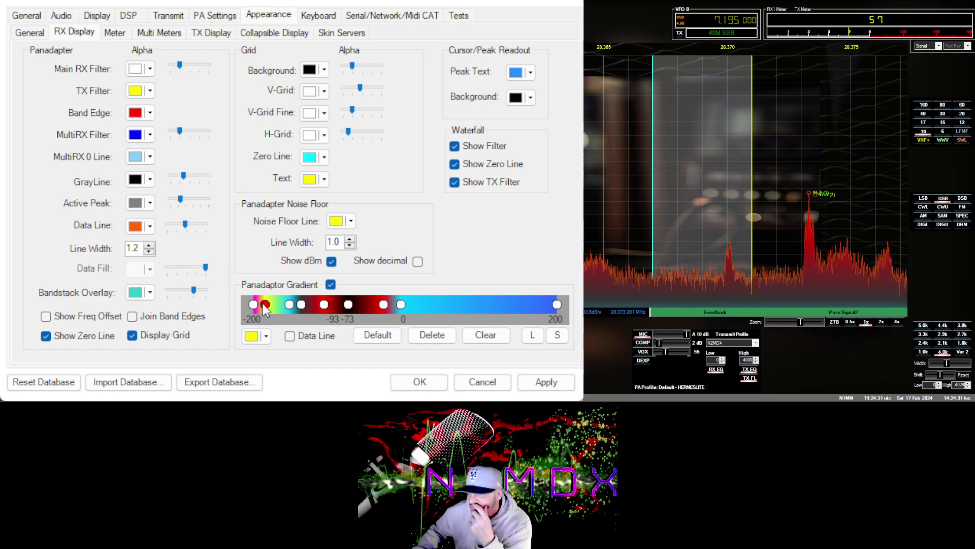
left_click(267, 335)
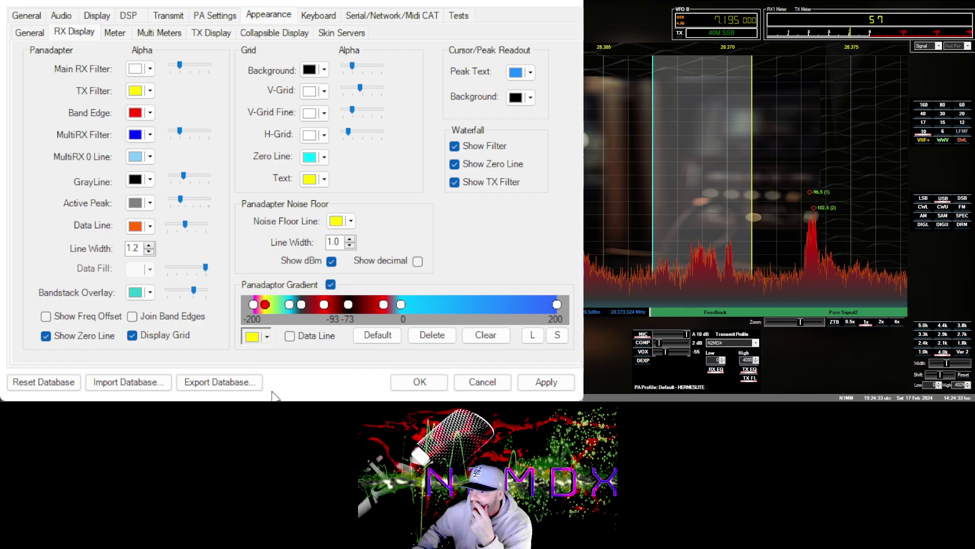
left_click(253, 385)
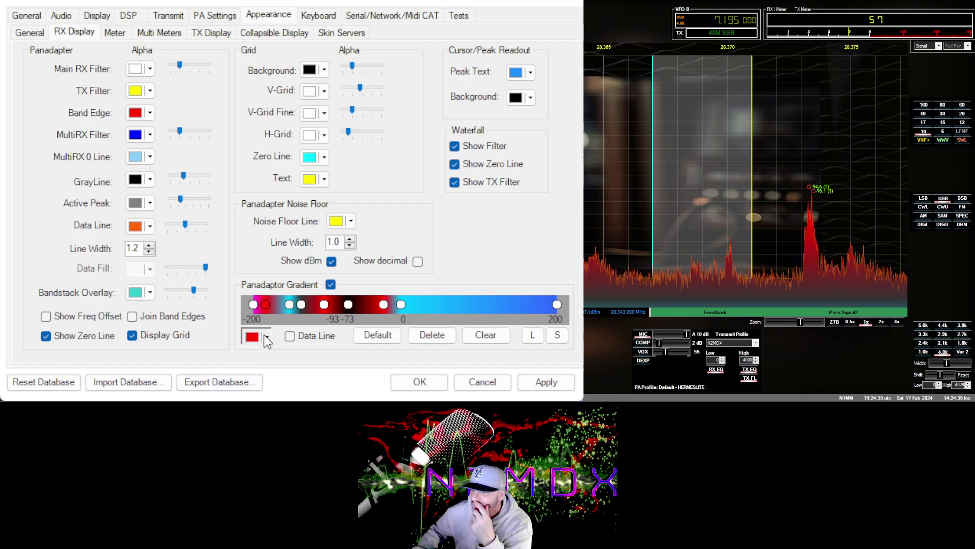
left_click(333, 405)
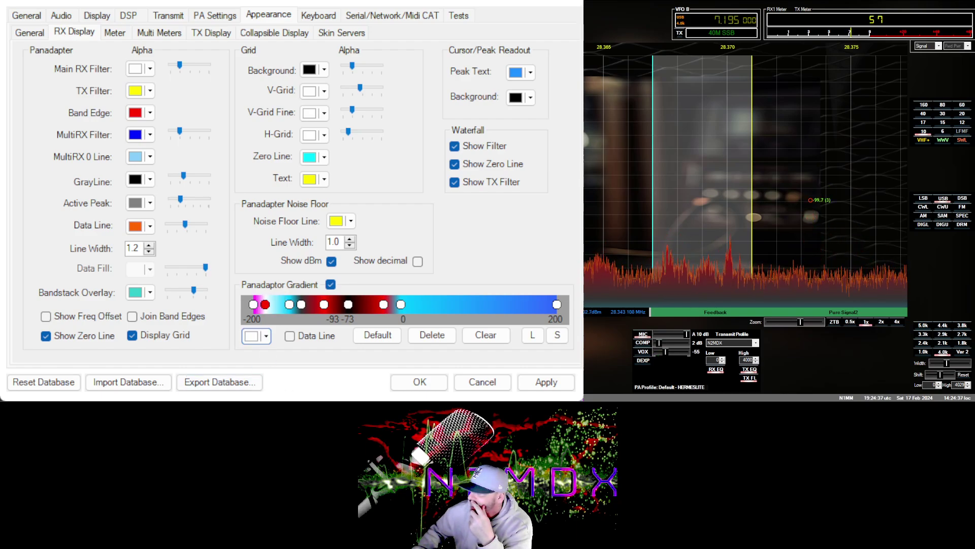
left_click(322, 385)
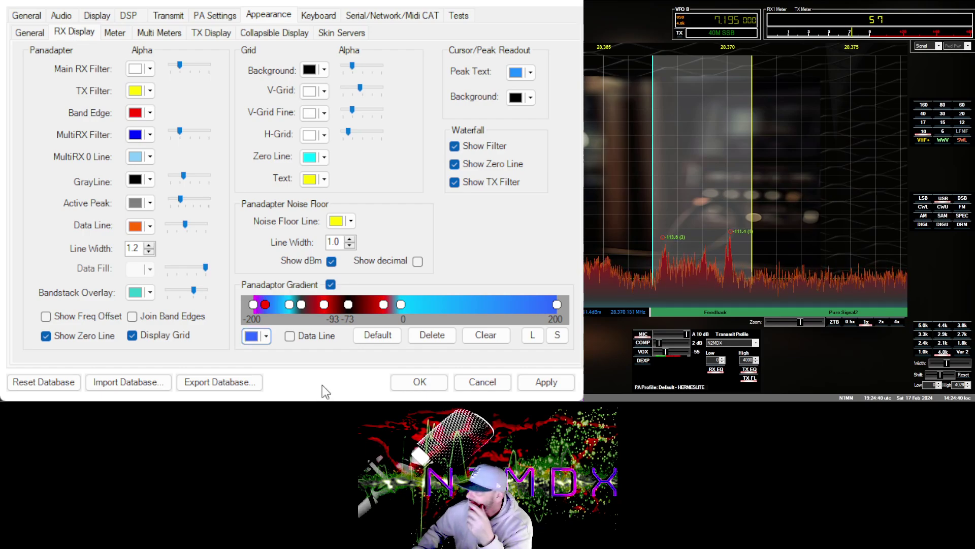
Try yellow on the cyan gradient stop beside the dark gray one, and set it back to cyan.
left_click(289, 305)
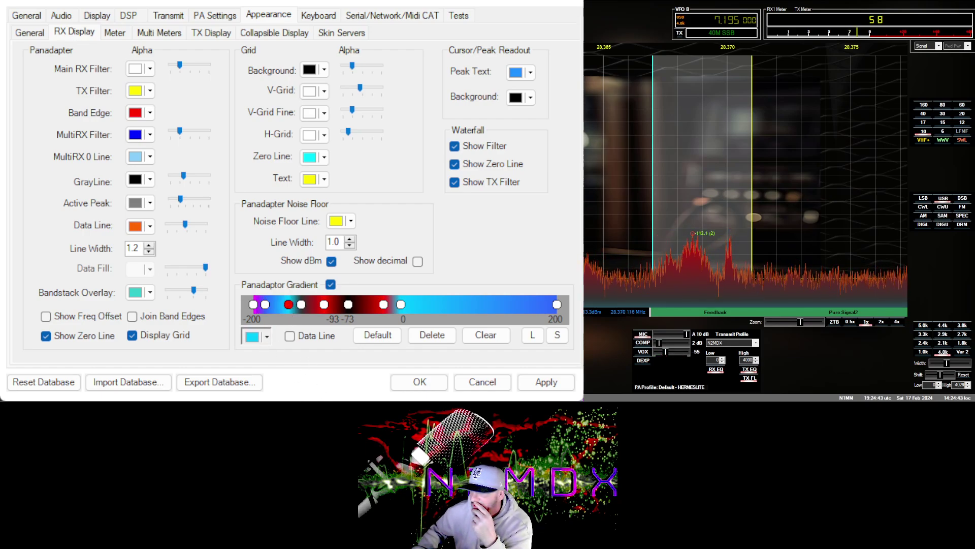
left_click(283, 398)
left_click(270, 336)
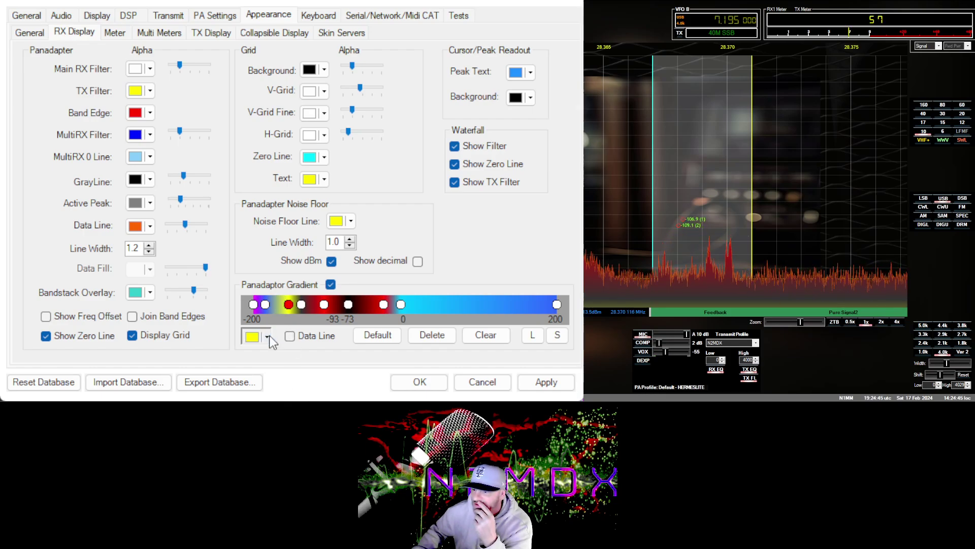
left_click(321, 398)
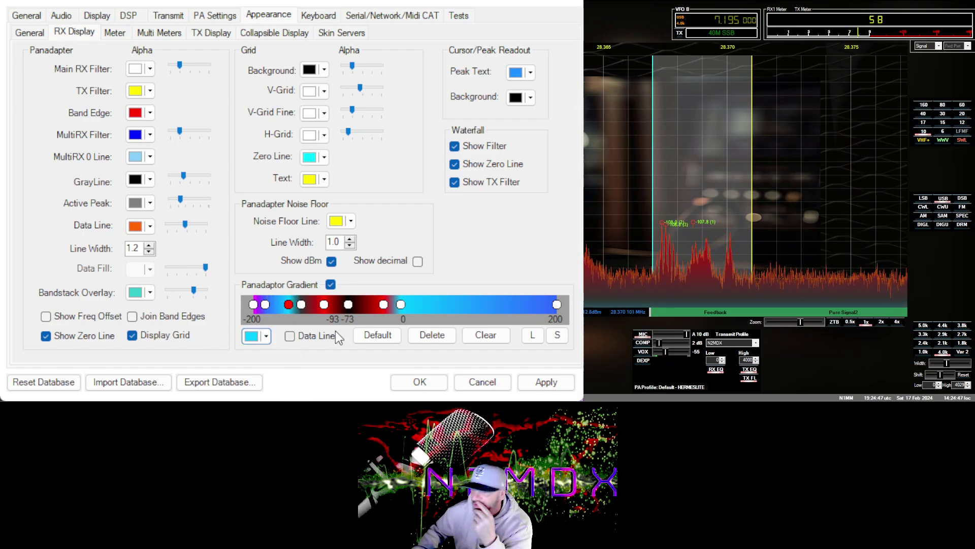
Try yellow on the red gradient stop just below 0, and set it to blue.
left_click(324, 304)
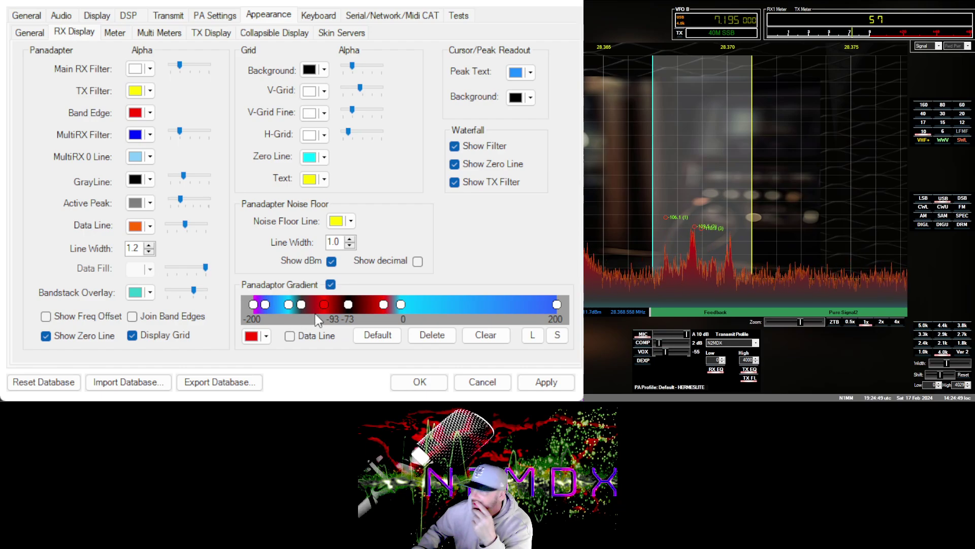
left_click(349, 304)
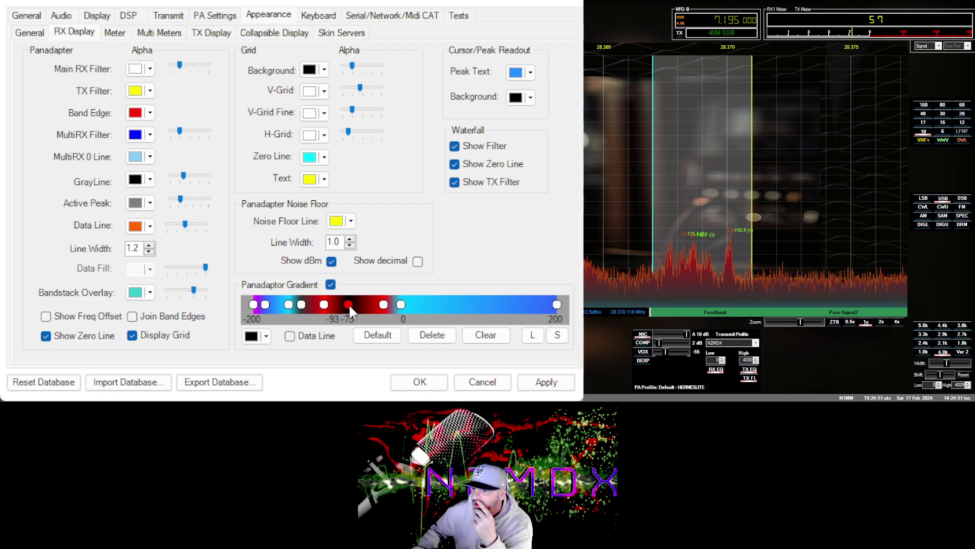
left_click(383, 304)
left_click(261, 337)
left_click(278, 399)
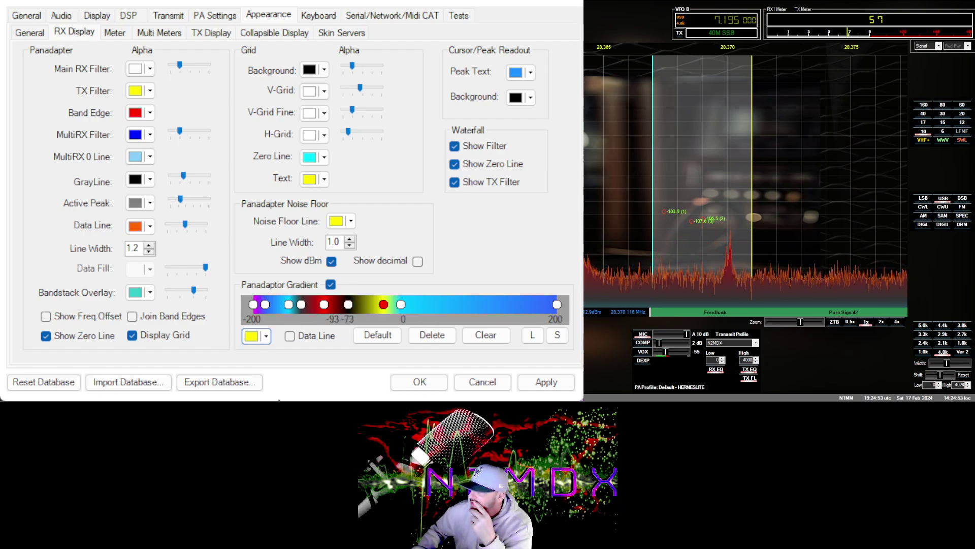
left_click(320, 374)
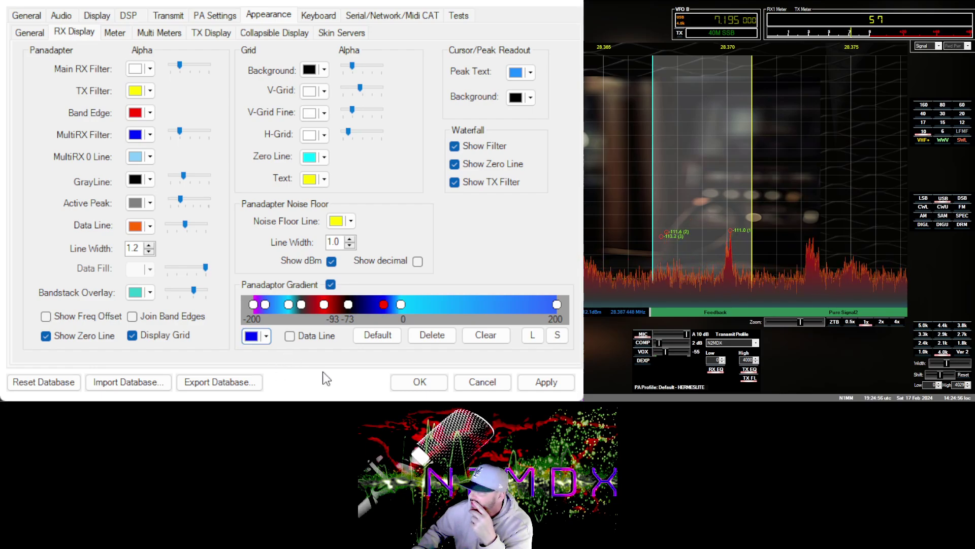
Try yellow on the cyan gradient stop near 0, and set it to orange.
left_click(401, 305)
left_click(265, 336)
left_click(283, 399)
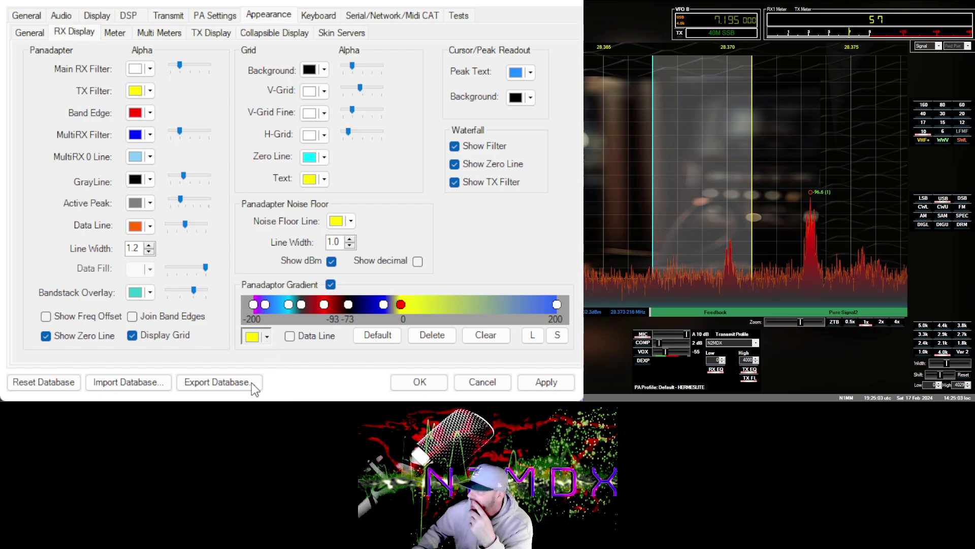
left_click(264, 381)
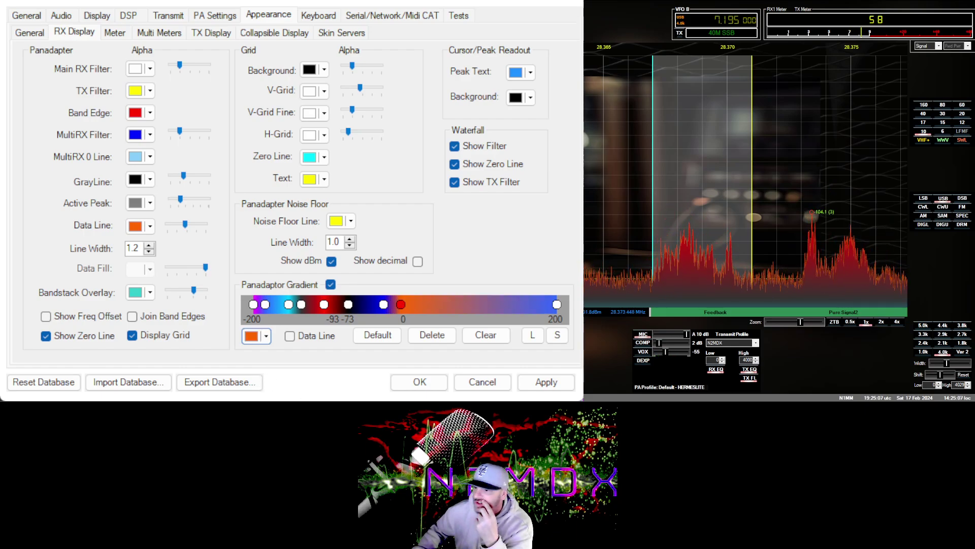
left_click(408, 388)
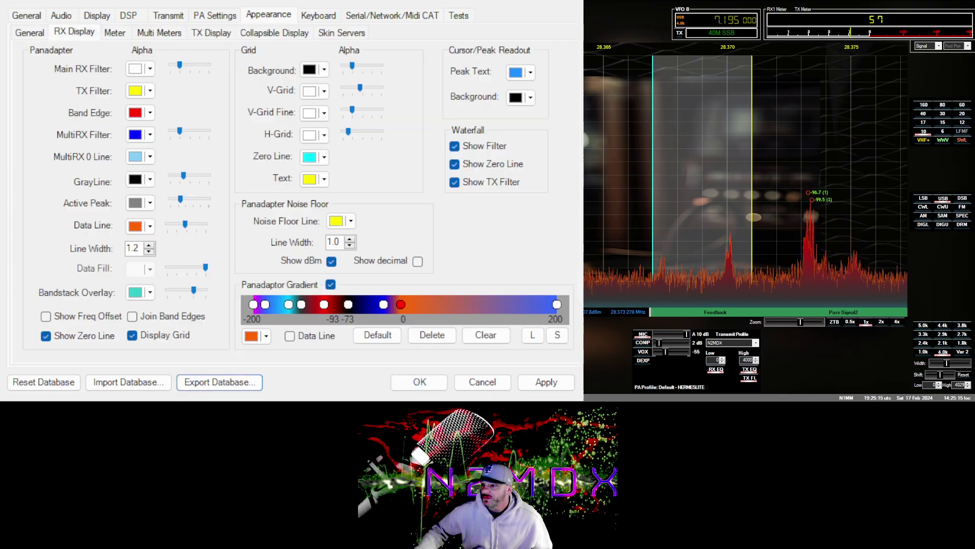
Try applying the panadapter gradient to the data line, and turn that option off again.
left_click(290, 336)
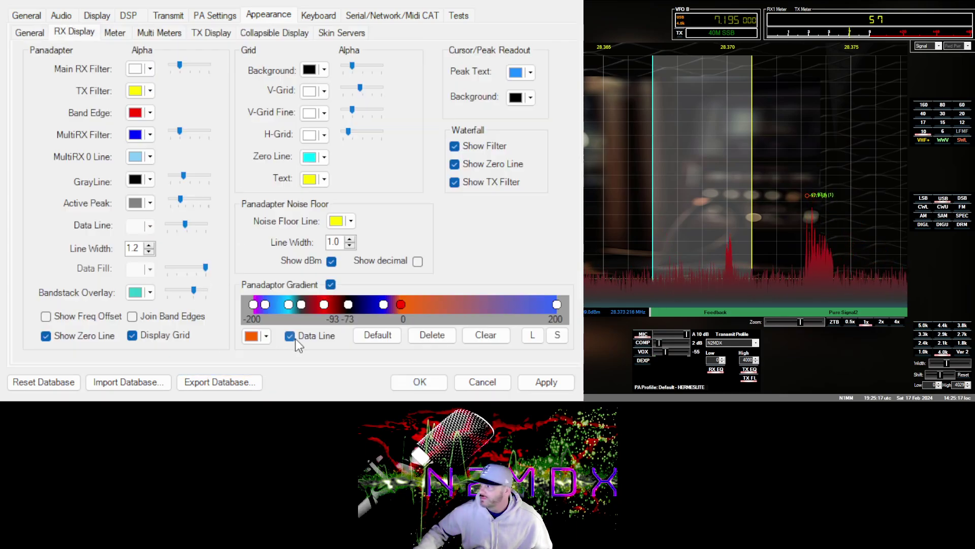
left_click(290, 336)
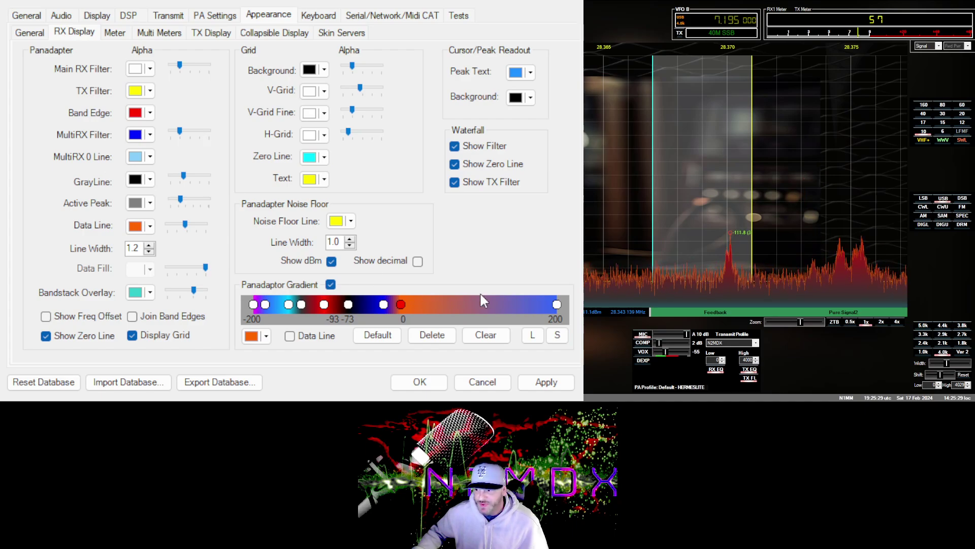
Open the save dialog for the panadapter gradient, dismiss it without saving, and close the setup window.
left_click(558, 335)
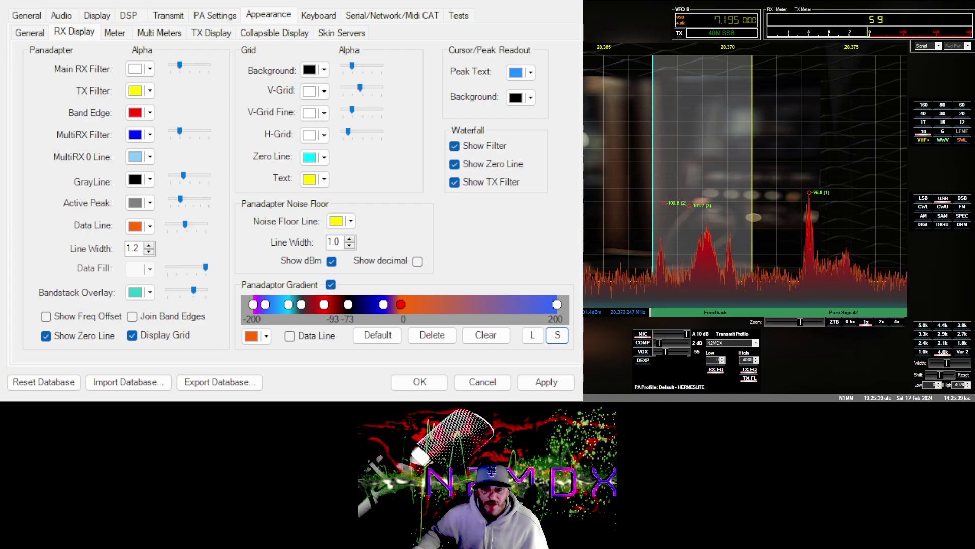
left_click(557, 335)
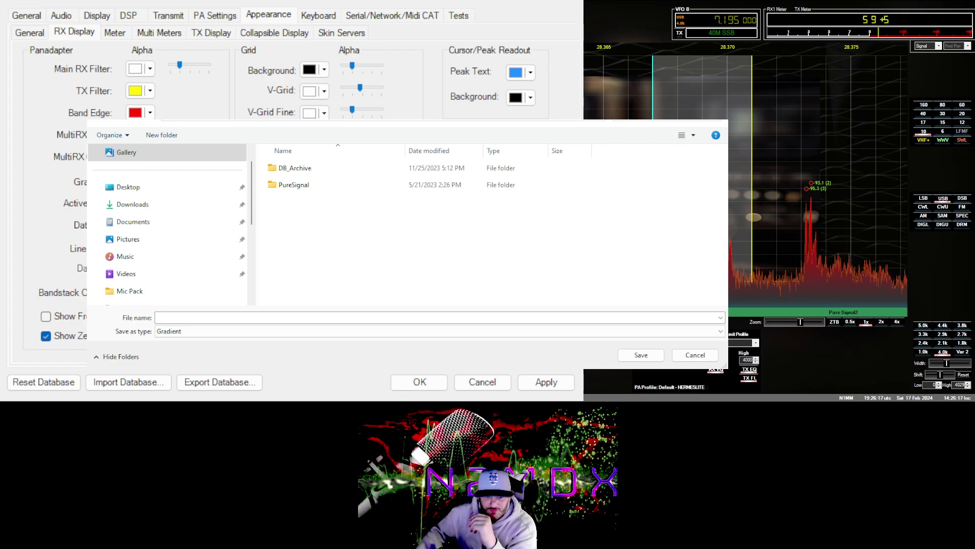
key("Escape")
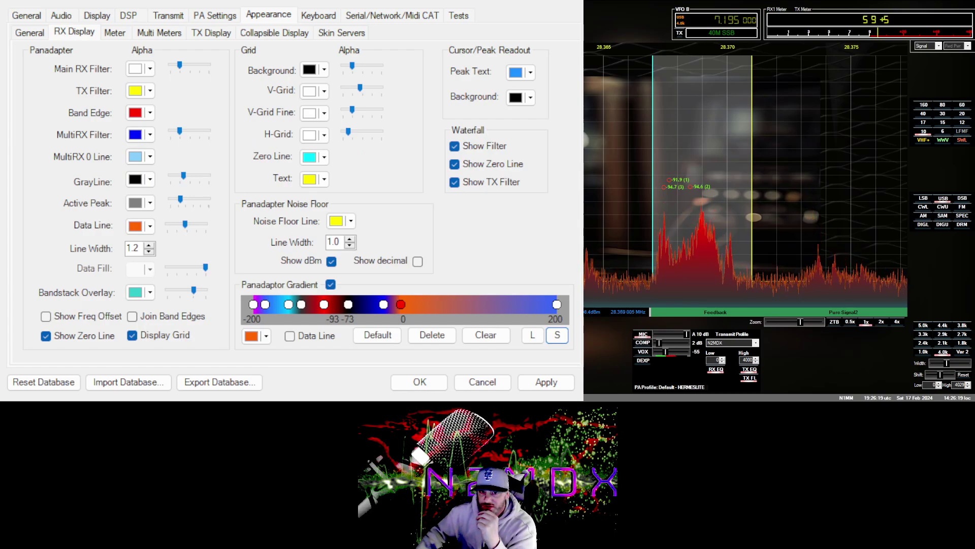
key("Escape")
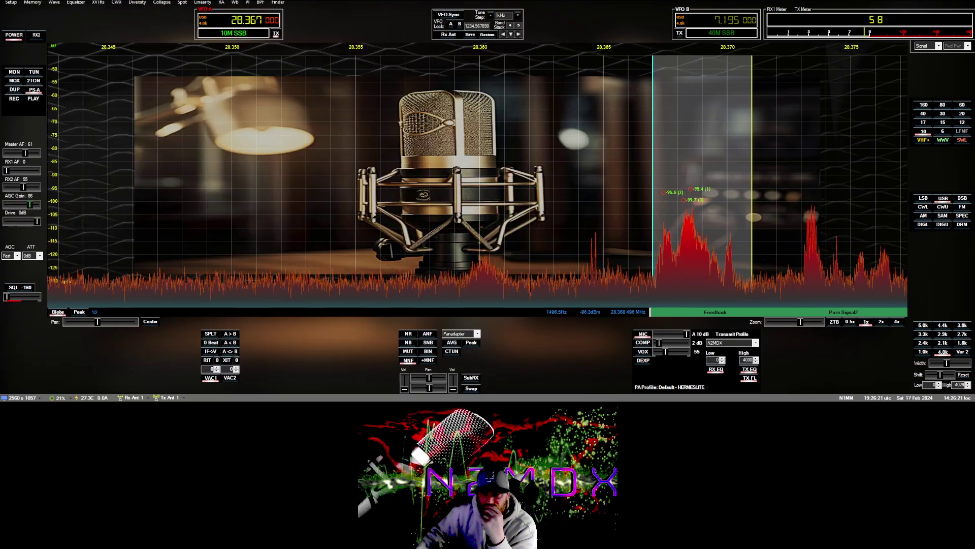